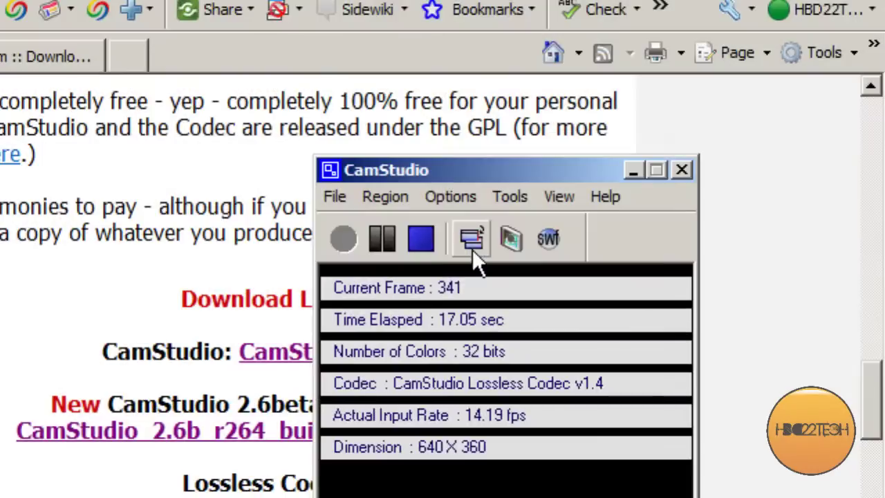
- Examine the download links on the CamStudio page and bring up the download prompt for CamStudio20.exe
left_click(420, 109)
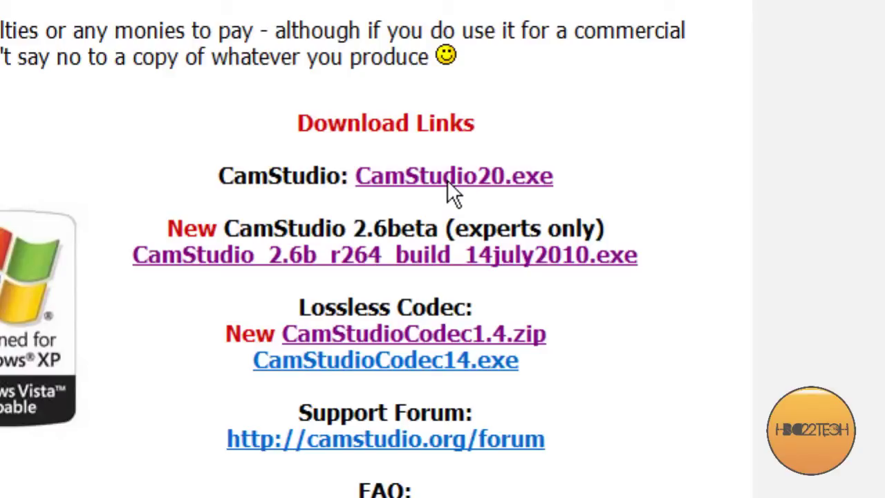
scroll(448, 176, "down", 2)
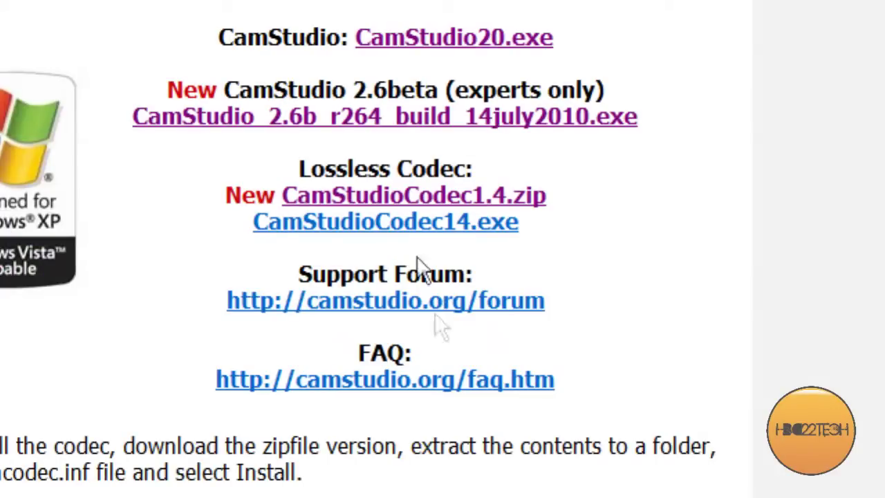
scroll(429, 166, "up", 2)
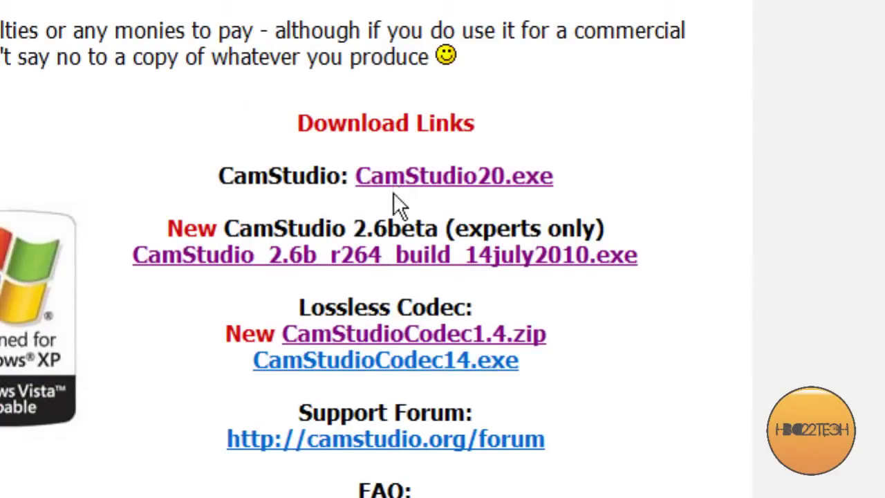
scroll(395, 191, "down", 2)
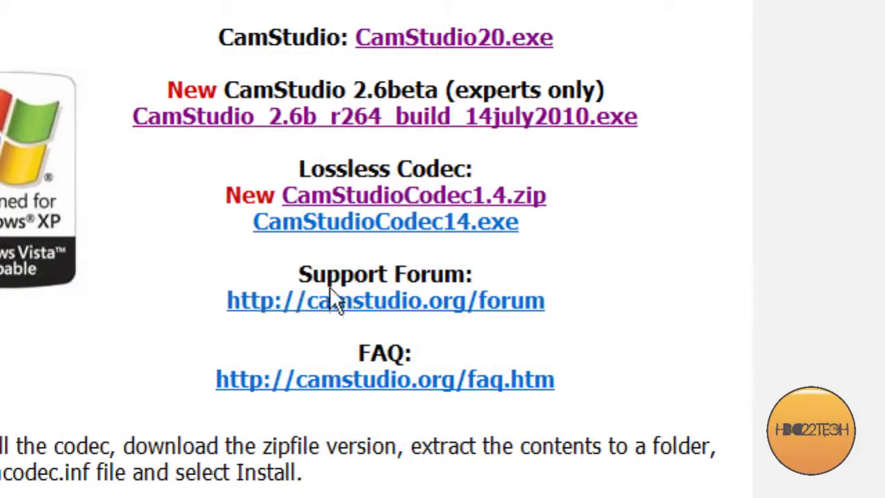
scroll(345, 173, "up", 2)
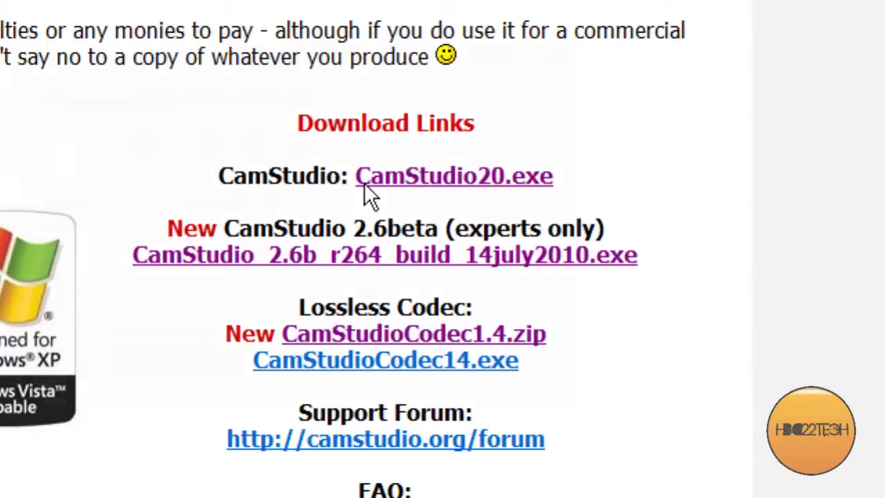
left_click(364, 183)
left_click(504, 257)
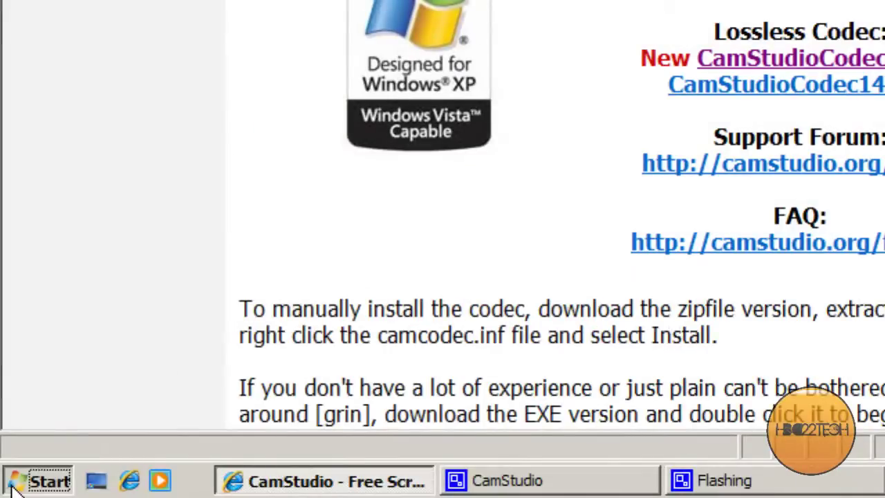
- Locate the CamStudio program inside its folder in the list of installed programs
left_click(35, 480)
left_click(69, 390)
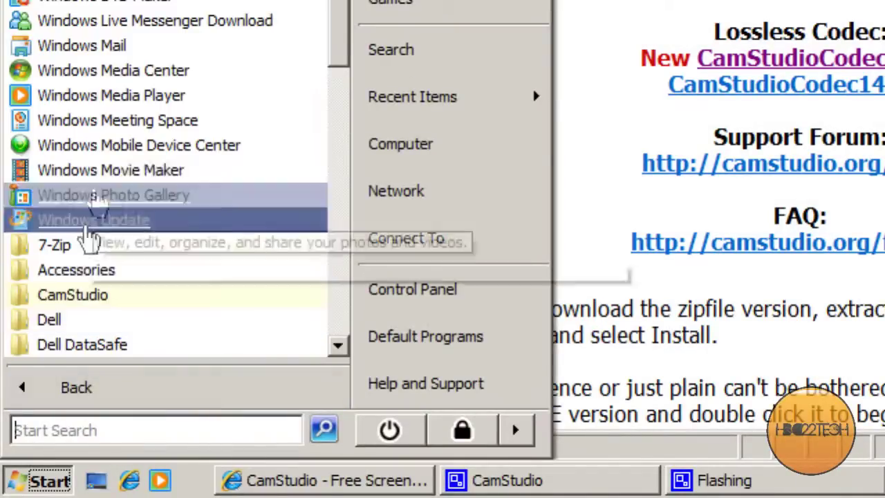
scroll(89, 235, "down", 4)
left_click(95, 257)
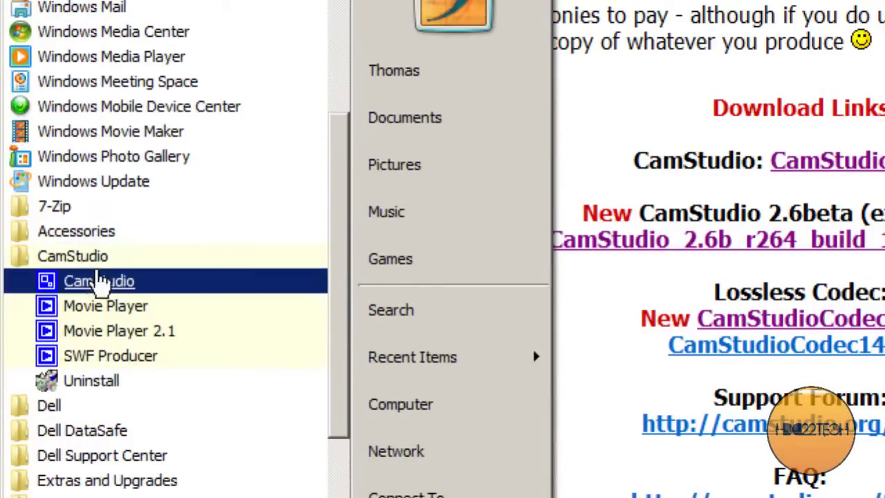
left_click(88, 263)
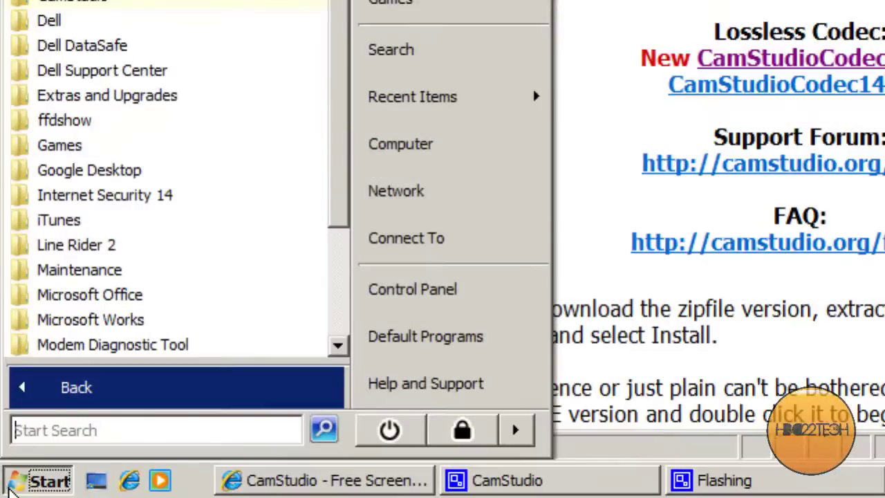
left_click(10, 482)
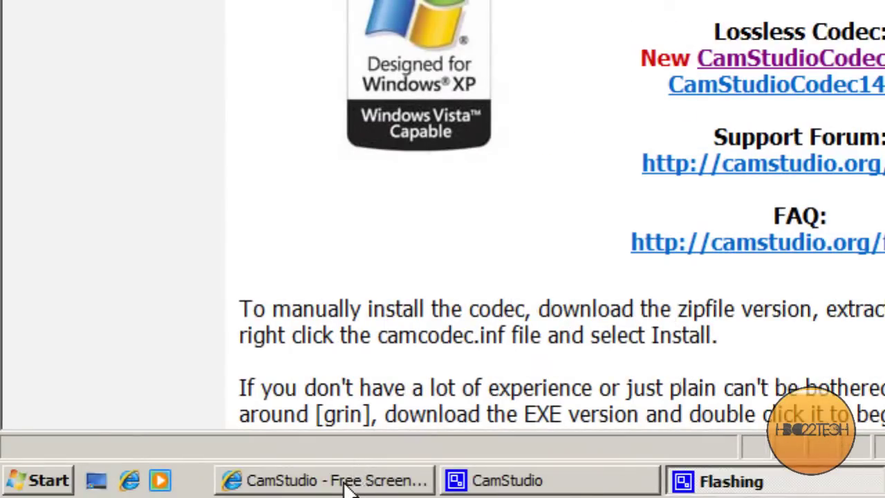
- Install the lossless codec from camcodec.inf in the Camstudio Lossless Codec desktop folder, and close the folder
left_click(346, 487)
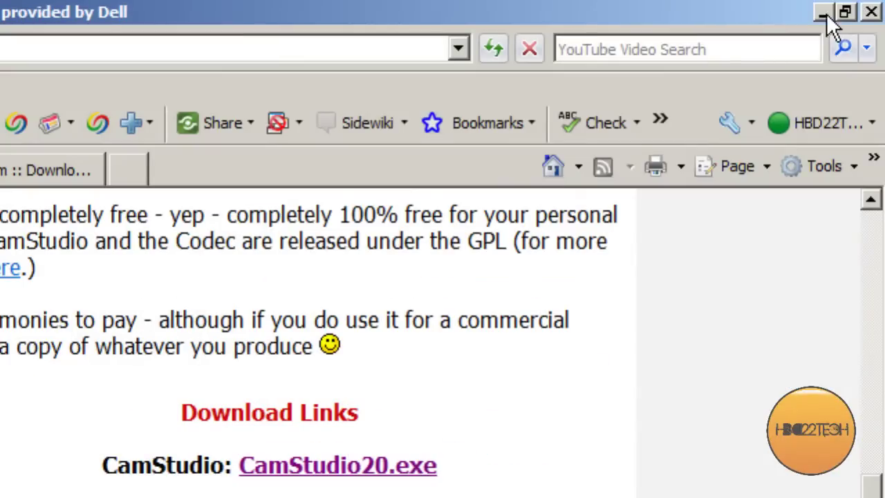
left_click(823, 13)
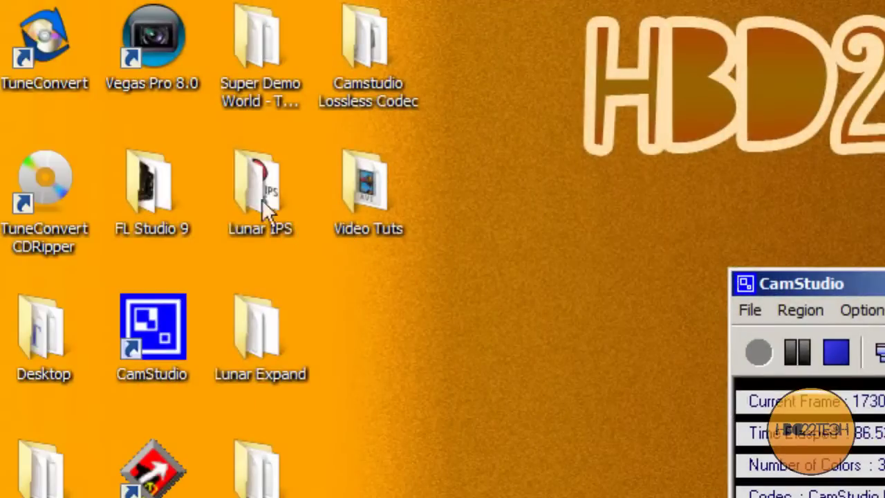
double_click(357, 51)
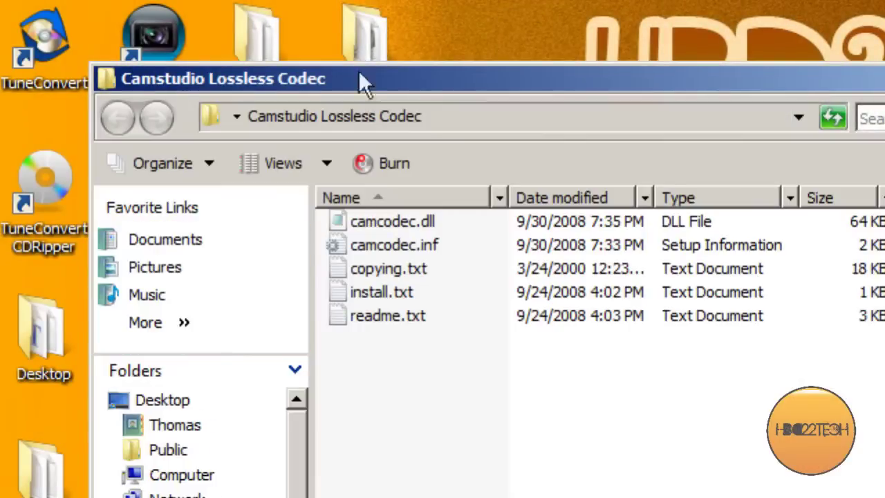
right_click(387, 248)
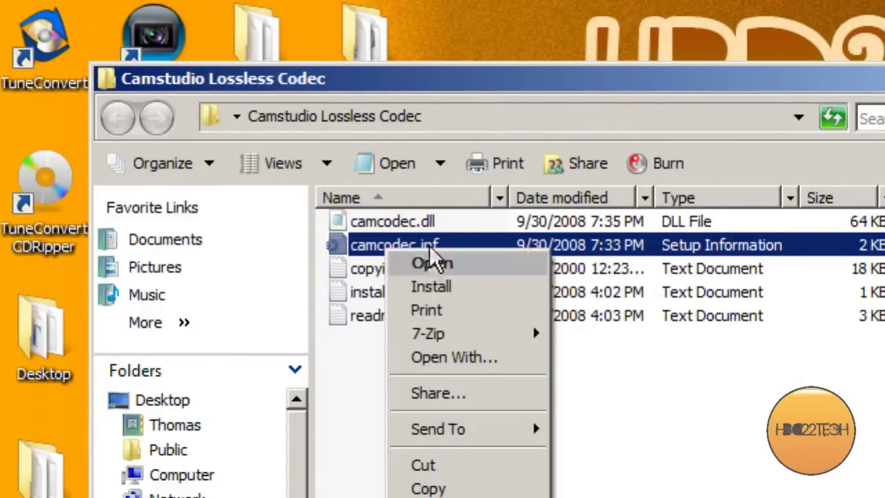
left_click(446, 288)
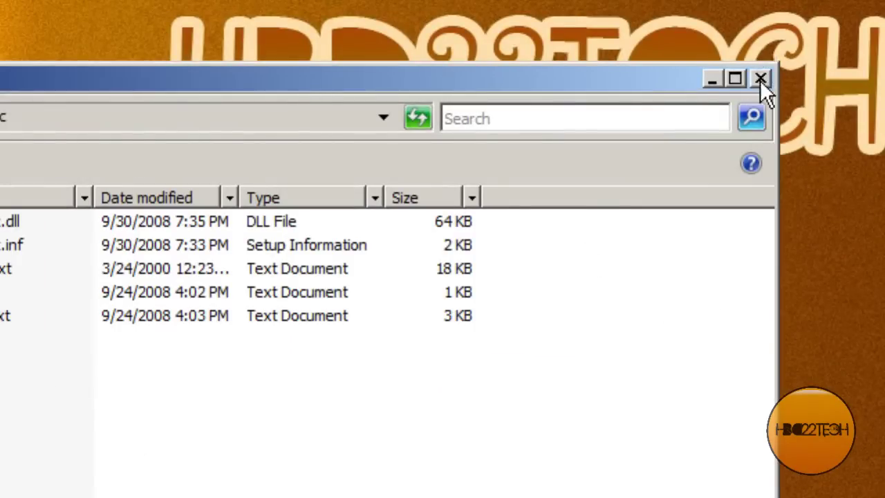
left_click(760, 80)
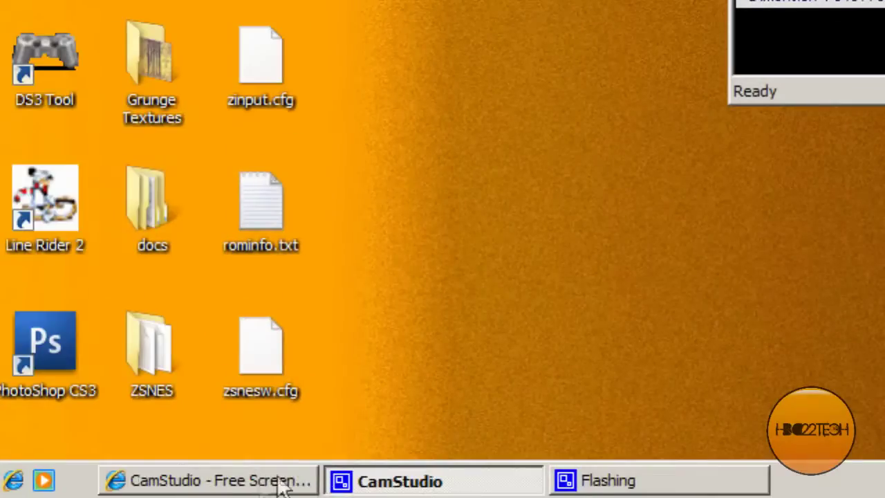
- Switch to the Free-Codecs.com page in Internet Explorer and bring up the download prompt for LAME ACM MP3 Codec 3.98.4
left_click(276, 480)
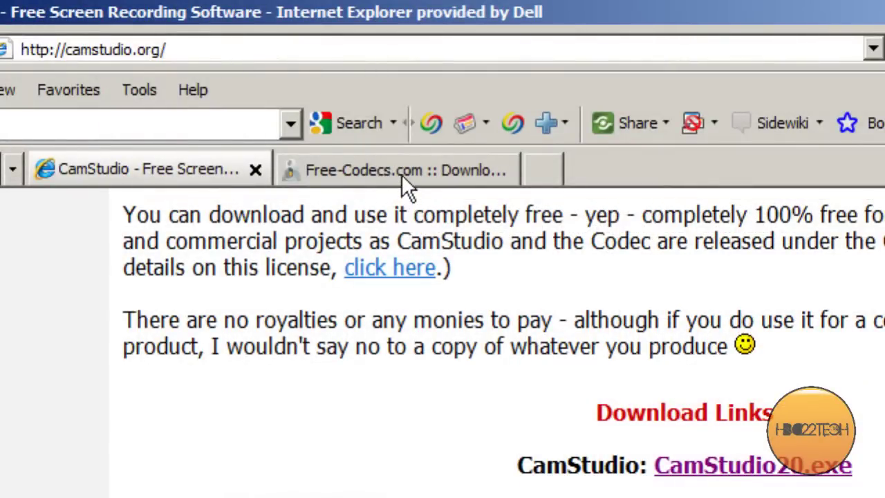
left_click(402, 175)
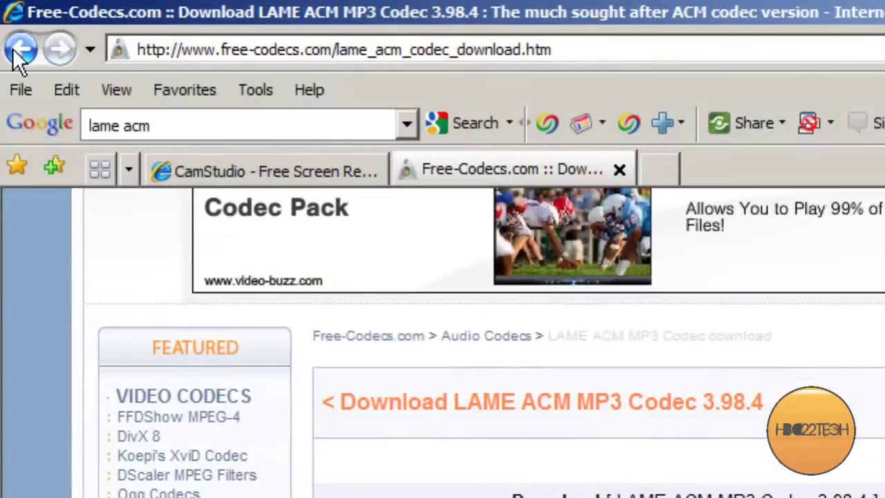
left_click(16, 47)
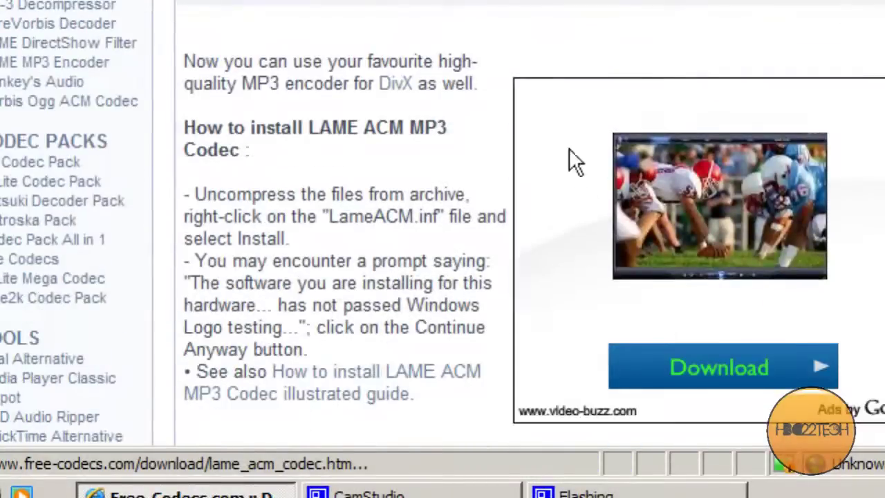
key("super+d")
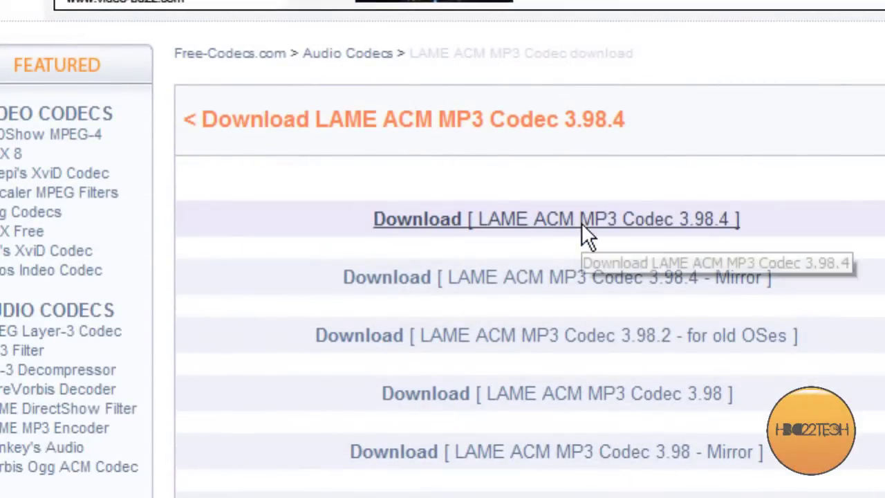
left_click(581, 223)
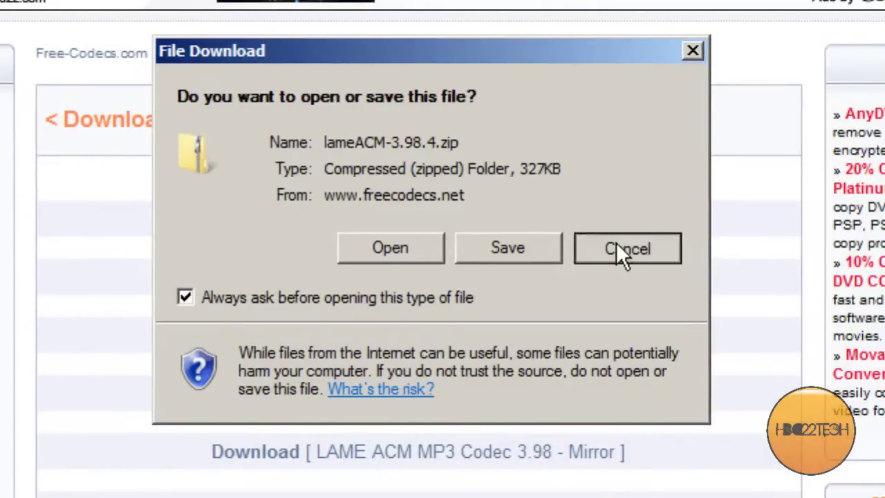
left_click(757, 248)
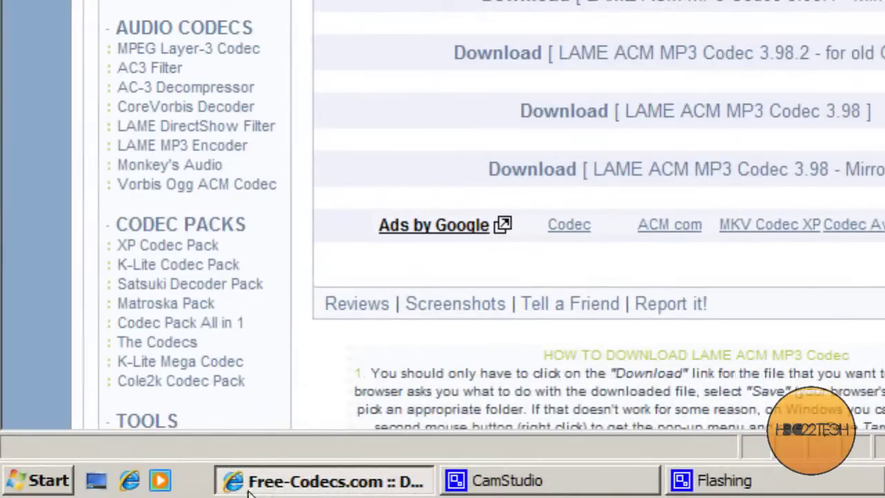
- Install the LAME MP3 codec from LameACM.inf in the lameACM-3.98.4 desktop folder, and close the folder
left_click(358, 482)
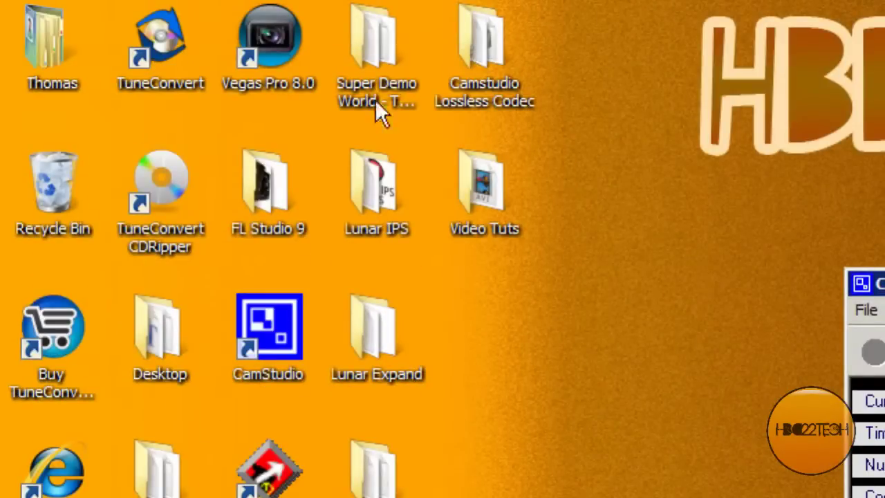
double_click(158, 466)
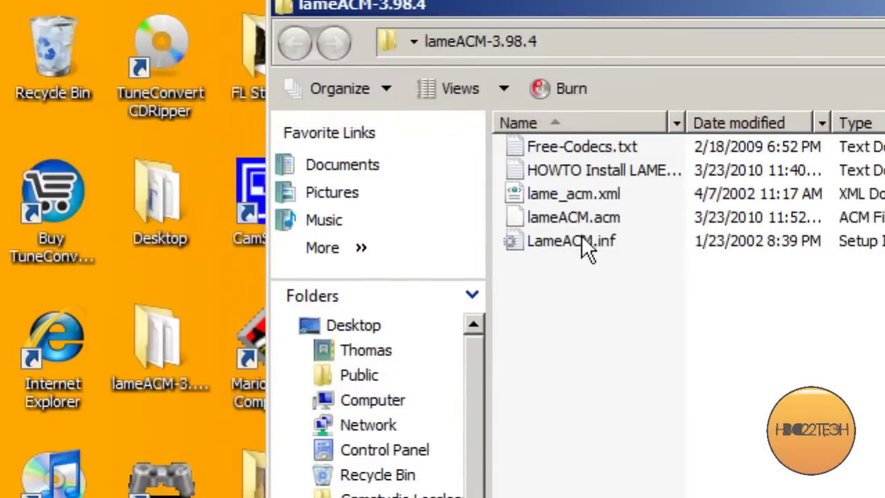
right_click(581, 117)
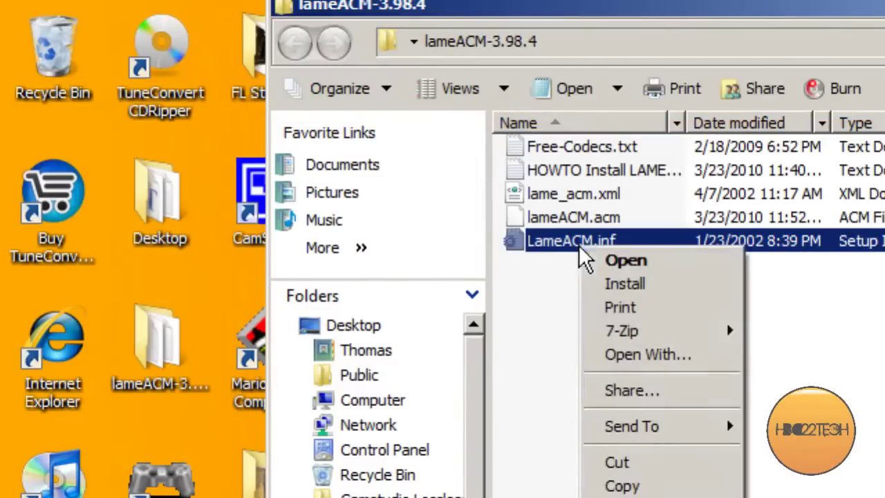
left_click(649, 286)
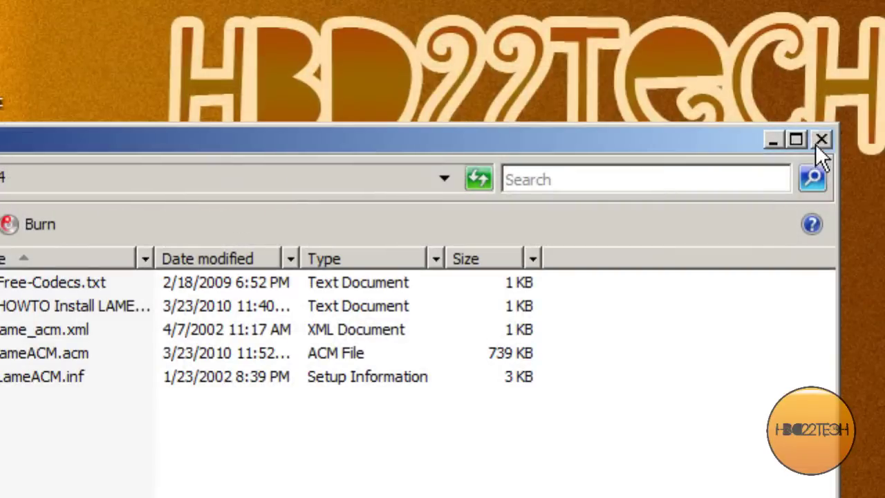
left_click(821, 138)
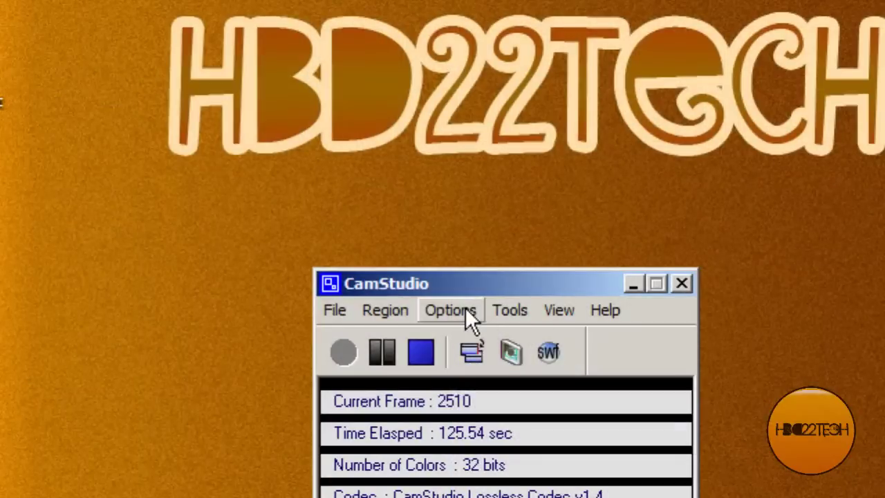
- In CamStudio's video options, leave Auto Adjust off and choose CamStudio Lossless Codec v1.4 as the compressor
left_click(466, 314)
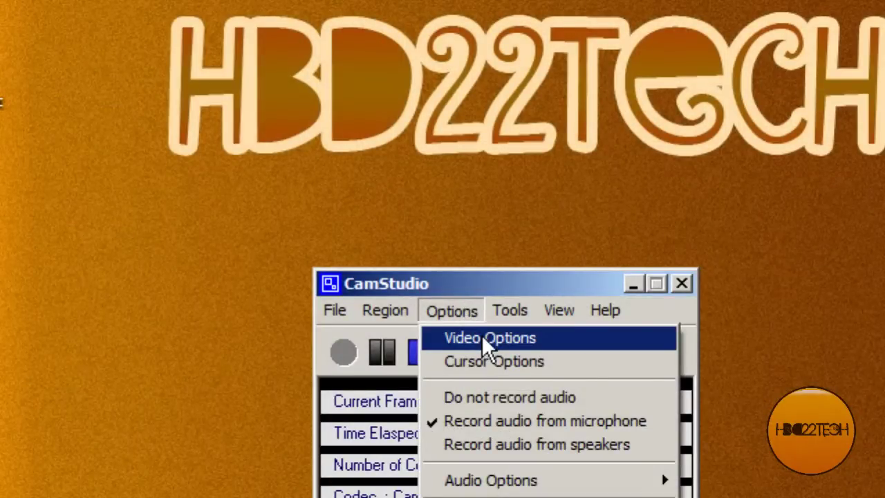
left_click(481, 338)
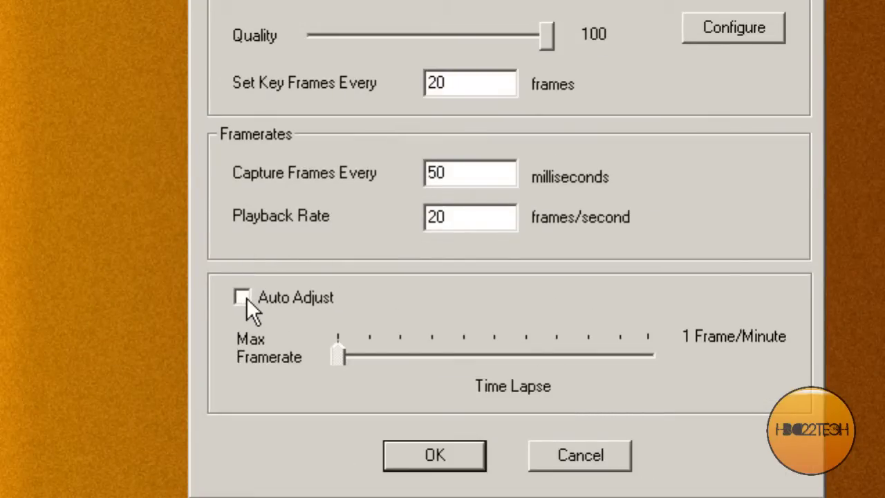
left_click(242, 297)
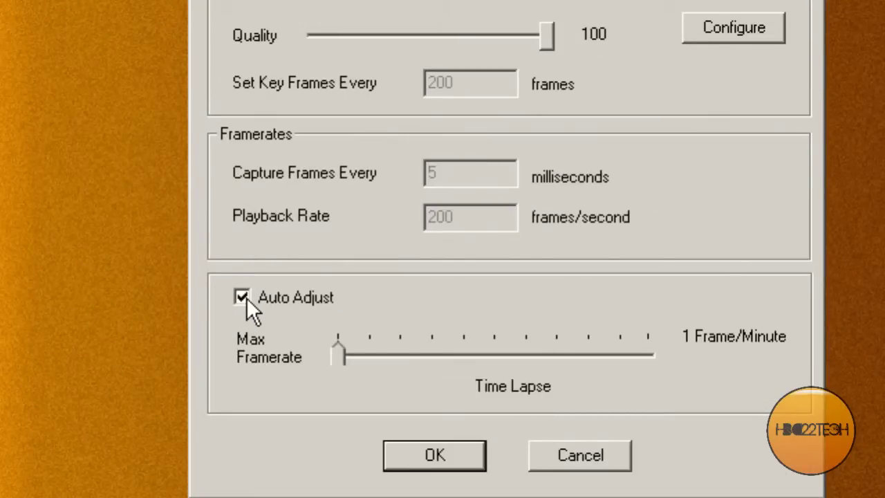
left_click(242, 297)
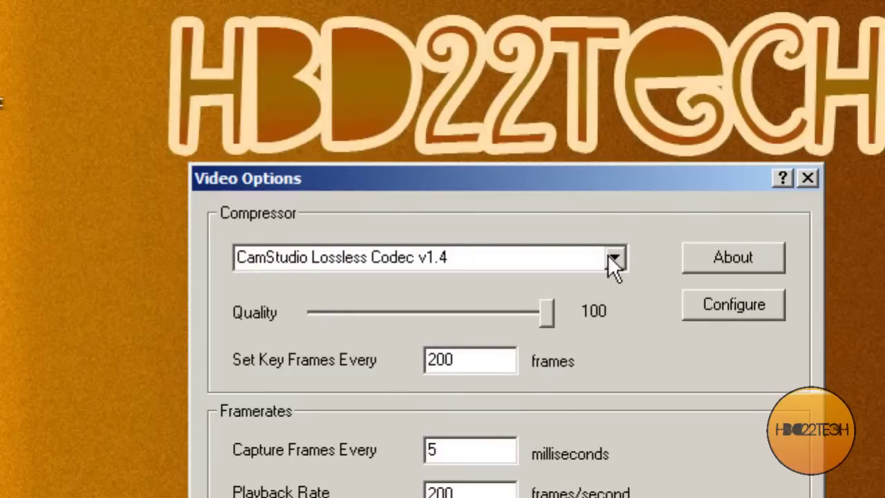
left_click(613, 258)
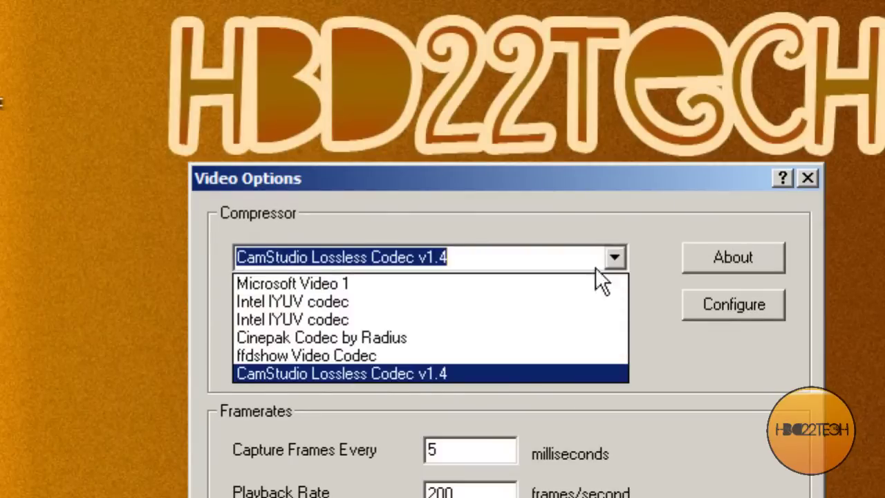
left_click(395, 381)
- Set the compressor quality to 100 and the key frame interval to every 20 frames
left_click_drag(550, 304, 593, 304)
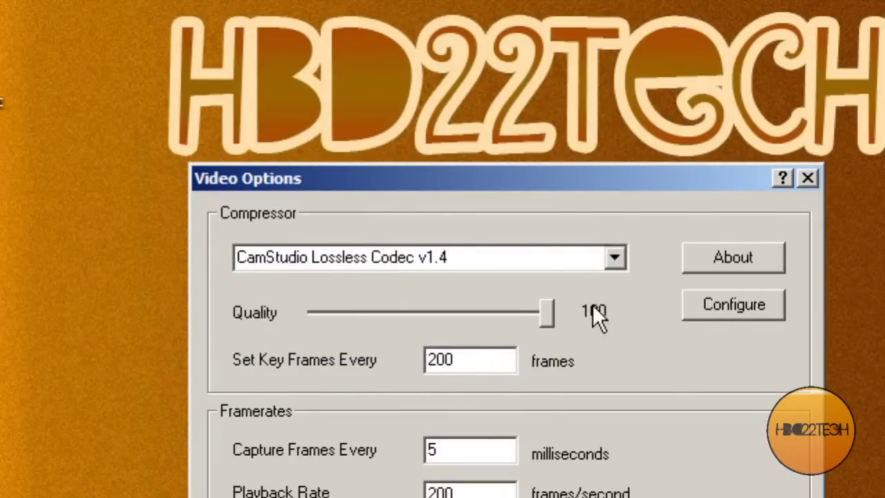
key("Tab")
type("20")
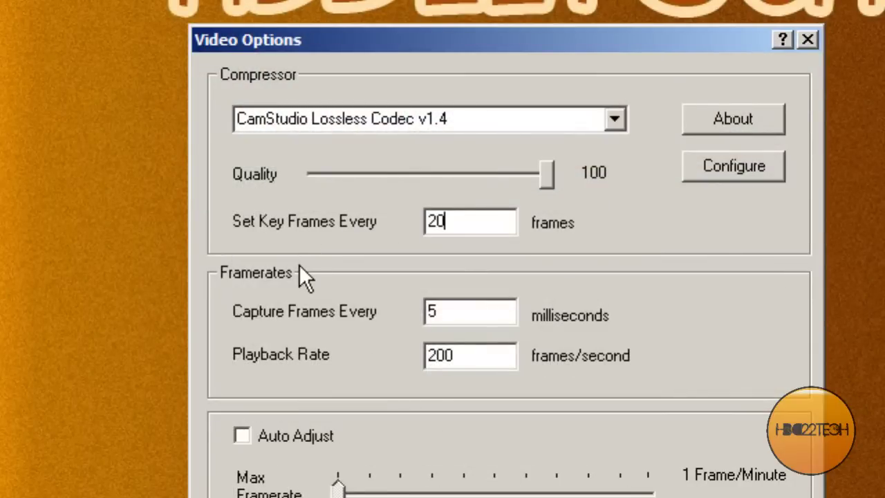
- Set frame capture to every 50 milliseconds and the playback rate to 20 frames/second
left_click(472, 312)
type("0")
key("Tab")
type("20")
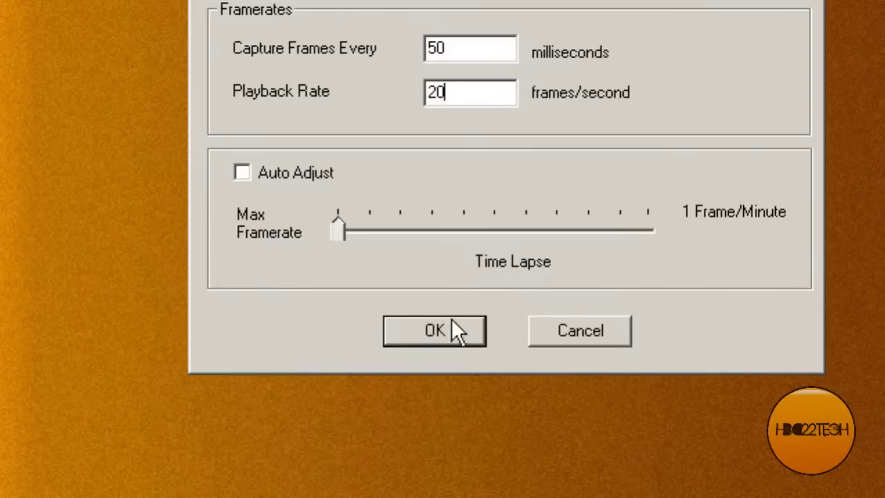
- Accept the video options and set the Logitech USB microphone as the audio capture device in the microphone audio options
left_click(453, 468)
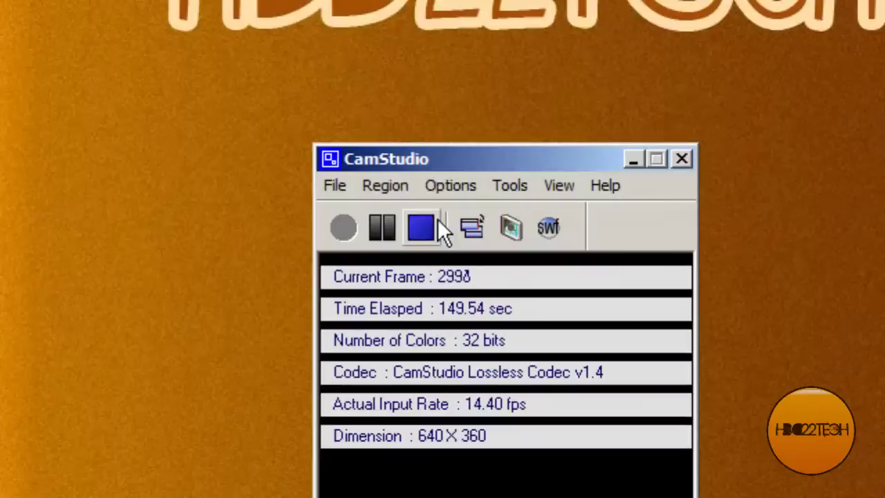
left_click(453, 186)
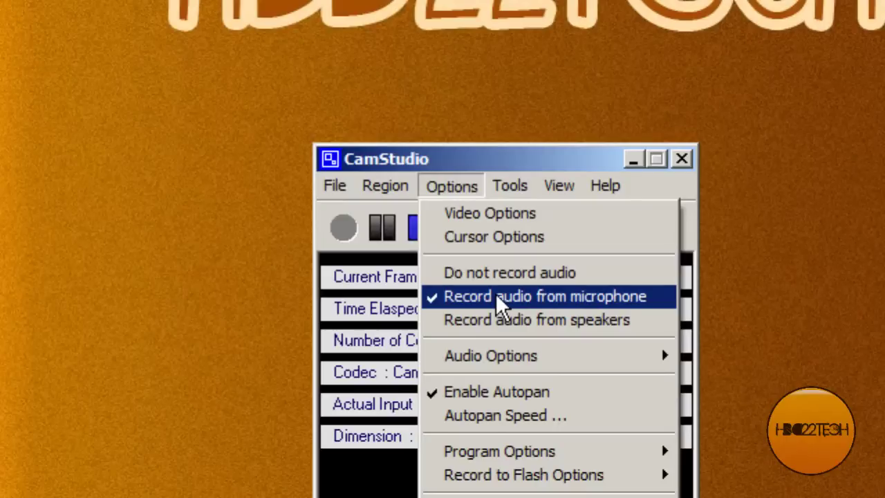
mouse_move(506, 360)
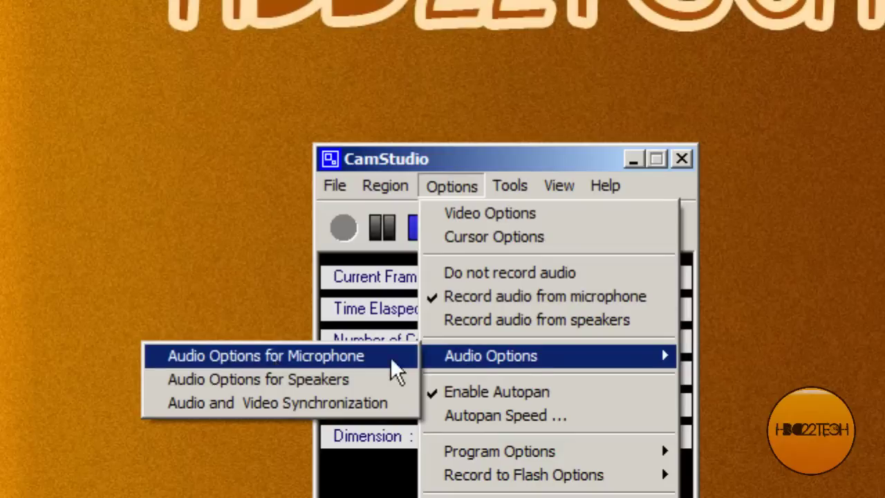
left_click(257, 363)
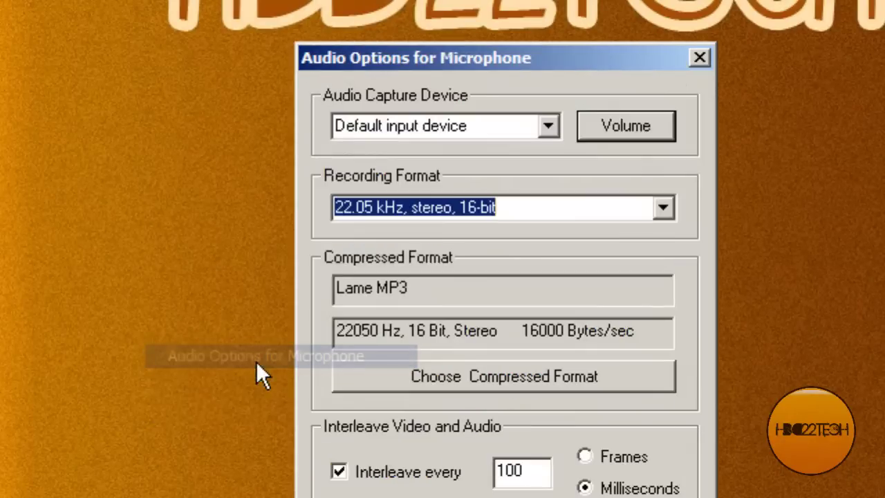
left_click(548, 125)
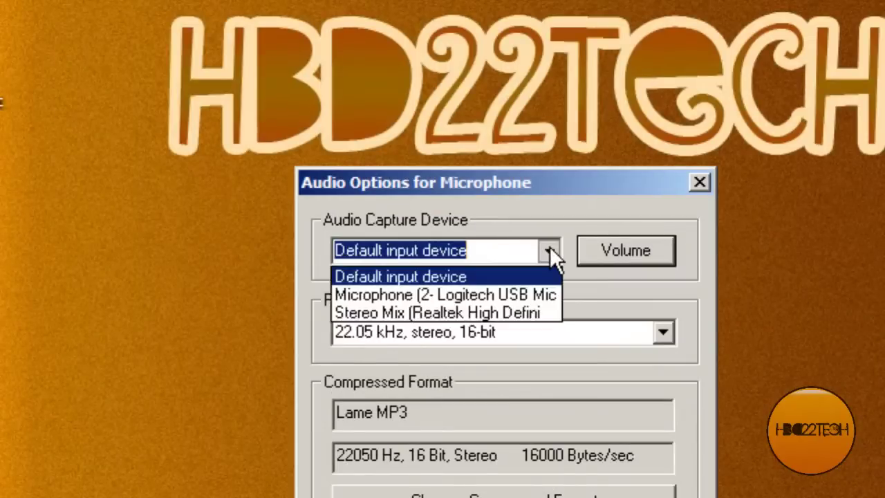
left_click(367, 293)
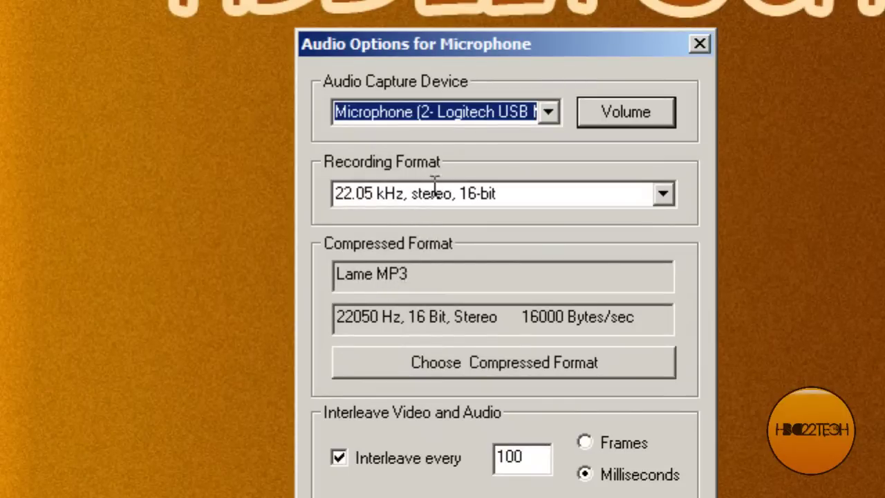
- Choose Lame MP3 as the compressed format for the microphone audio and confirm its attributes
left_click(520, 367)
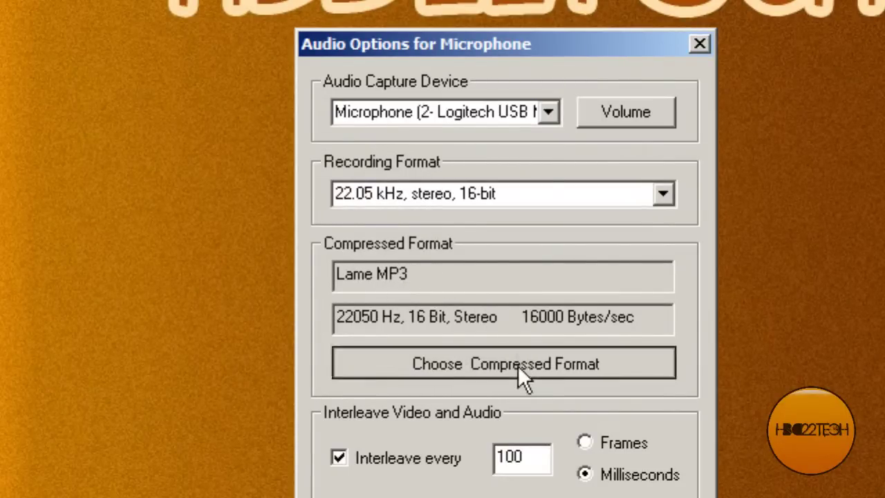
left_click(715, 334)
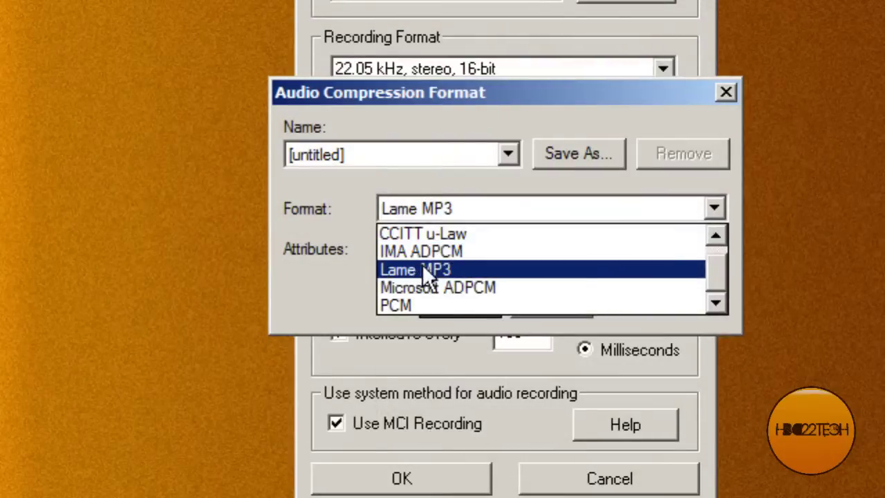
left_click(422, 268)
left_click(538, 245)
left_click(541, 273)
left_click(461, 307)
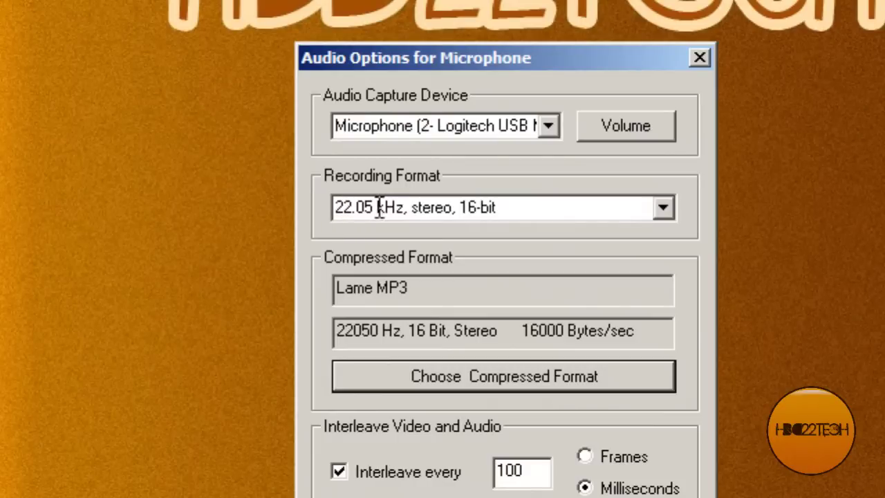
- Set the microphone recording format to 22.05 kHz, mono, 16-bit and accept the audio options
left_click(665, 211)
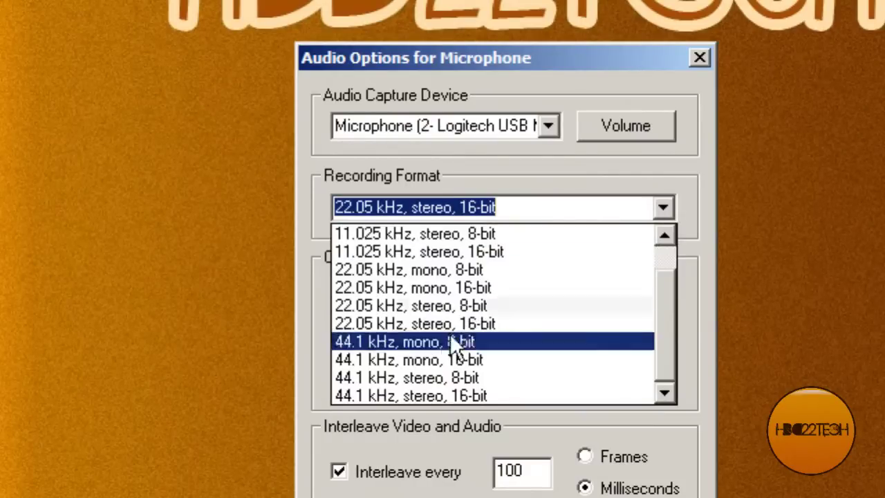
left_click(434, 287)
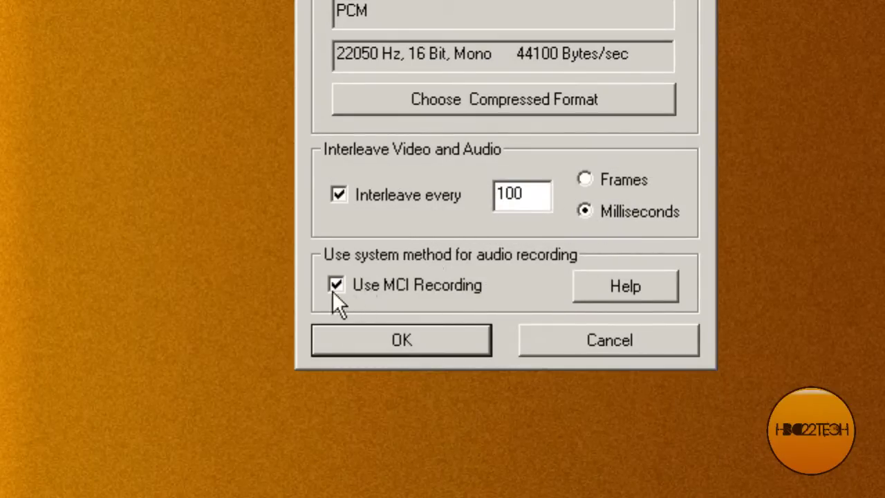
left_click(433, 340)
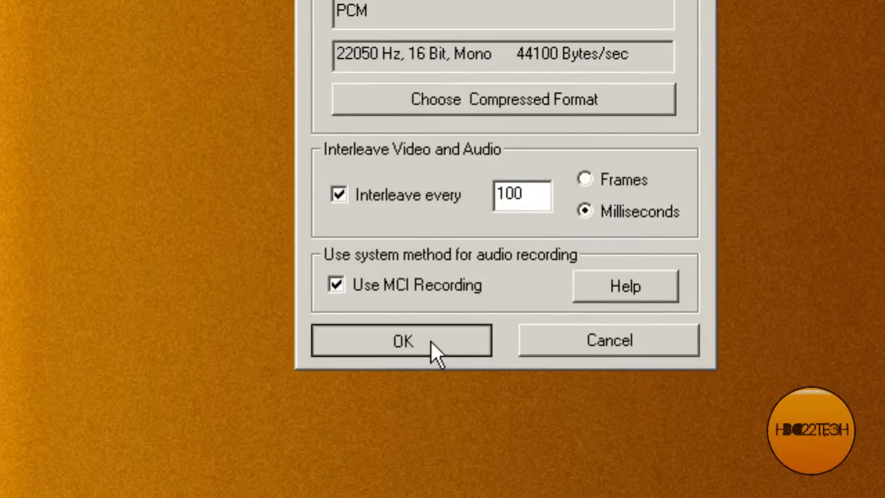
- Check the maximum pan speed in the autopan speed settings
left_click(453, 176)
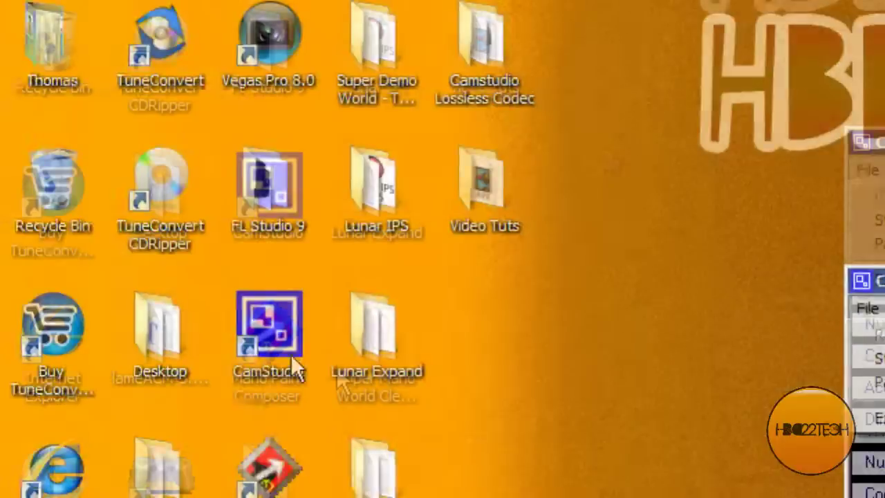
mouse_move(639, 57)
mouse_move(567, 169)
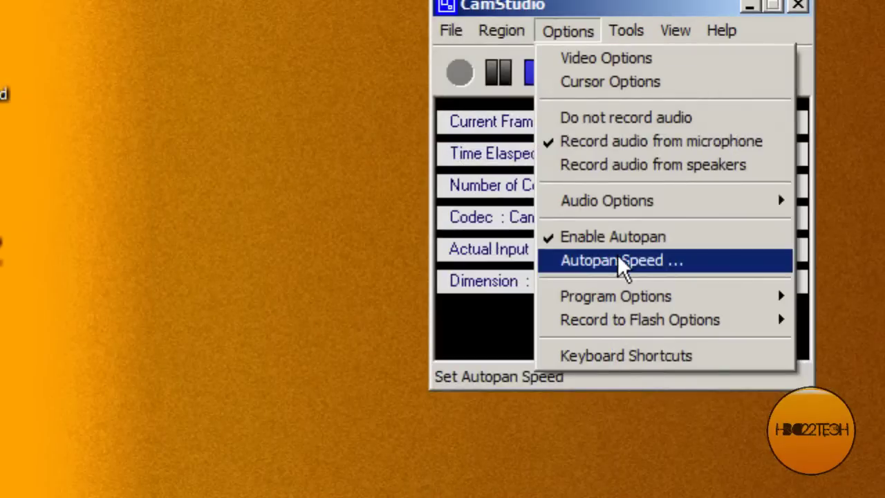
left_click(620, 263)
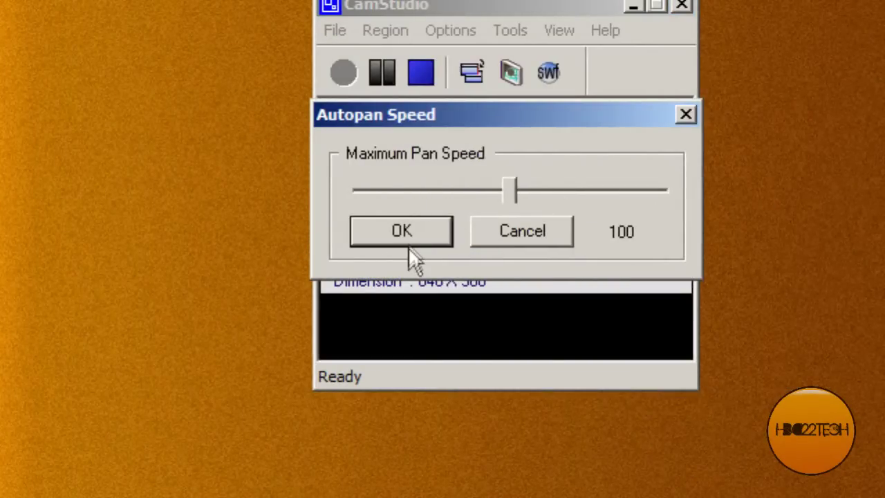
left_click(408, 233)
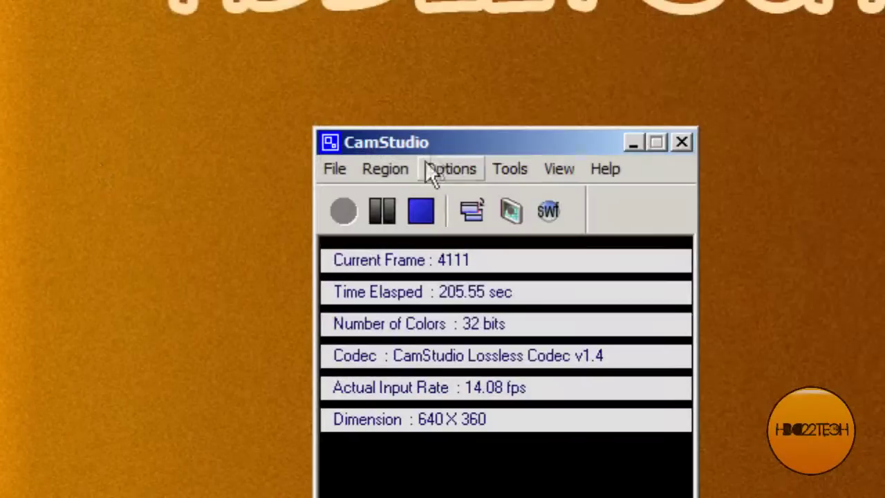
- Raise the maximum autopan speed to 200 and confirm it
left_click(428, 170)
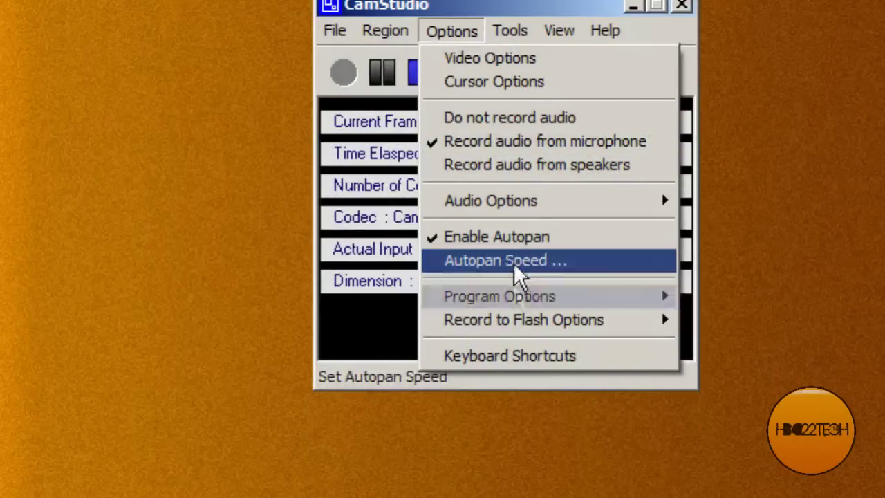
left_click(515, 261)
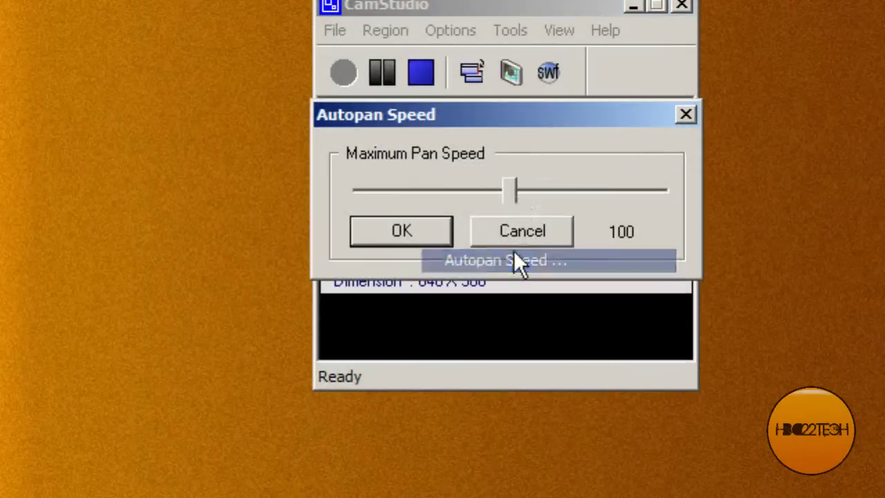
left_click_drag(522, 192, 665, 192)
left_click(418, 235)
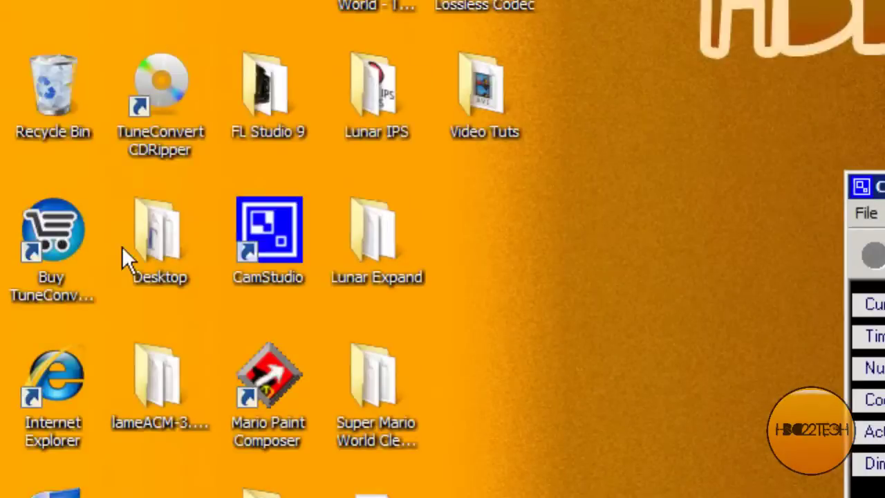
- Lower the maximum autopan speed to 27 and confirm it
left_click(460, 262)
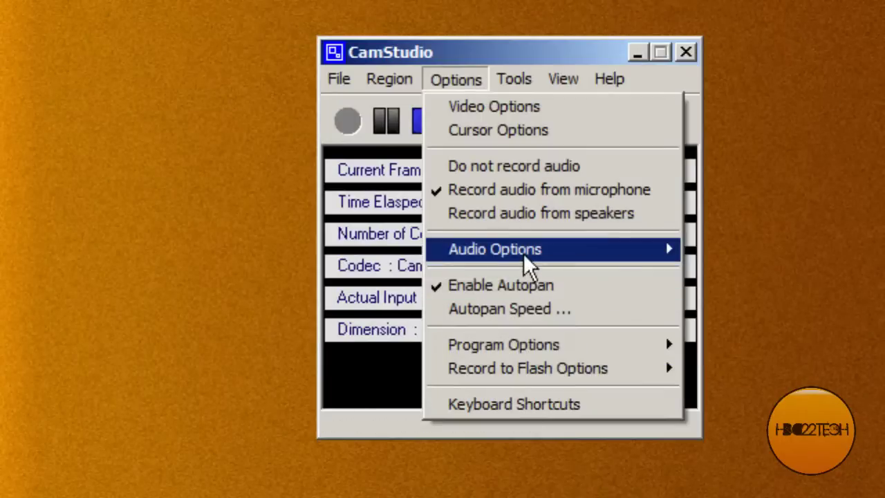
left_click(510, 309)
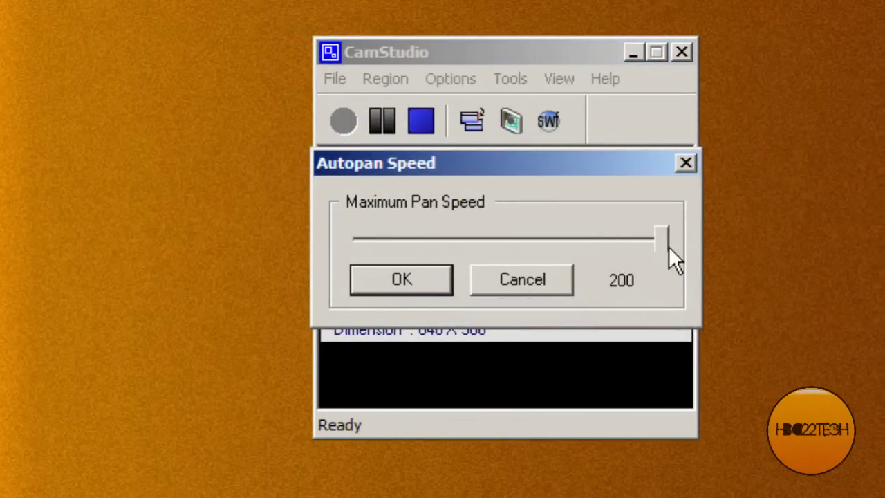
left_click_drag(668, 246, 407, 241)
left_click(414, 279)
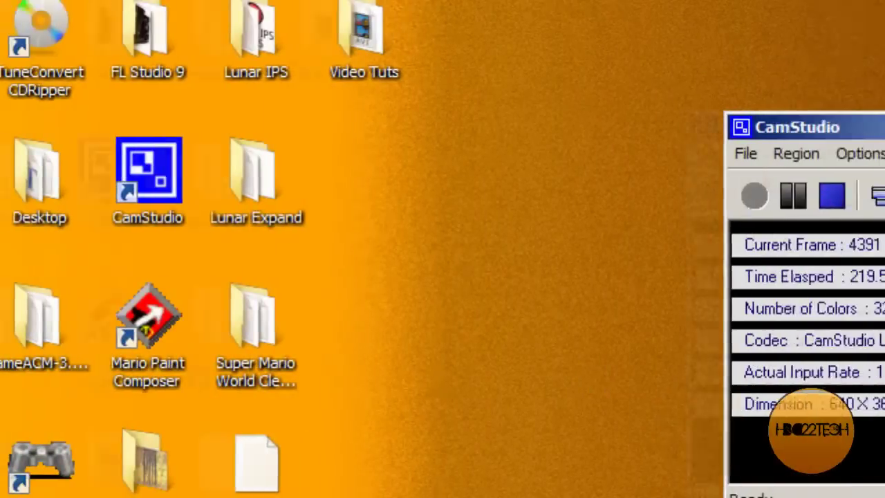
- Set the maximum autopan speed to 100 and confirm it
left_click(859, 154)
left_click(632, 346)
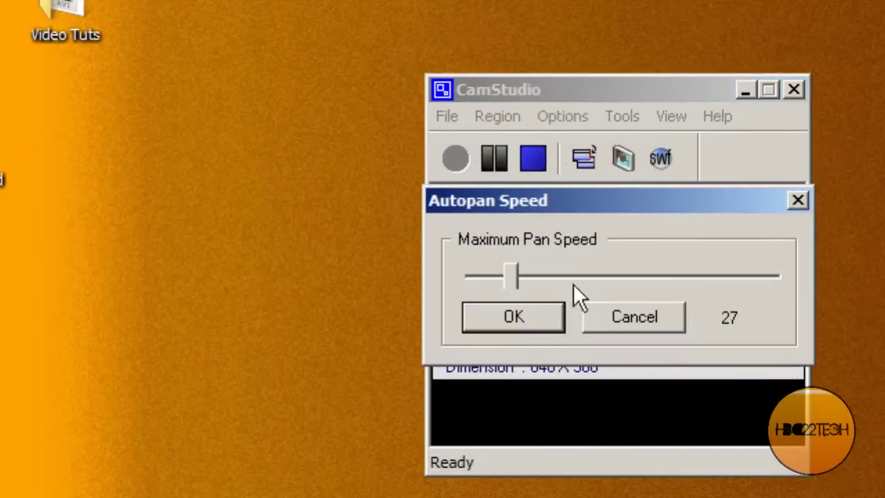
left_click_drag(590, 268, 615, 269)
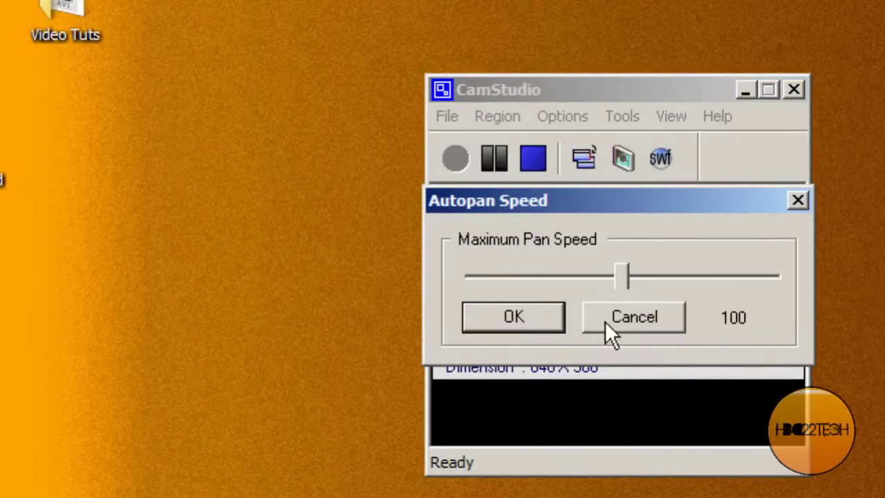
left_click(553, 322)
left_click(560, 247)
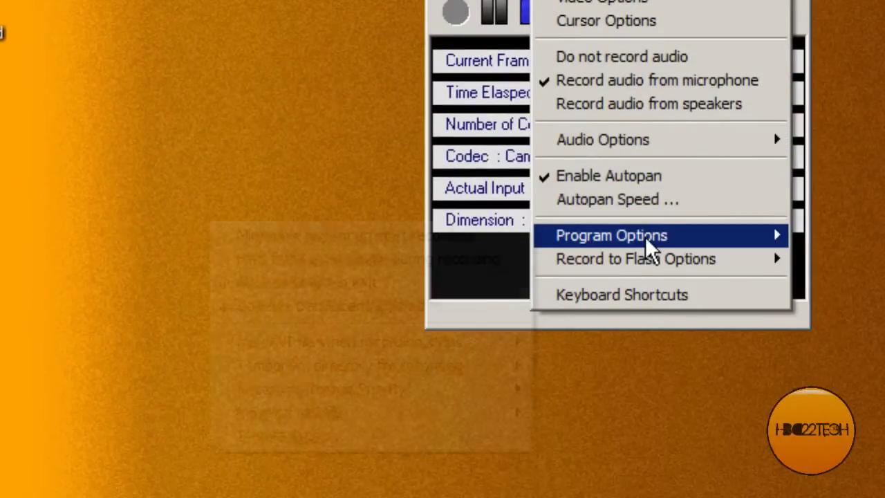
mouse_move(649, 242)
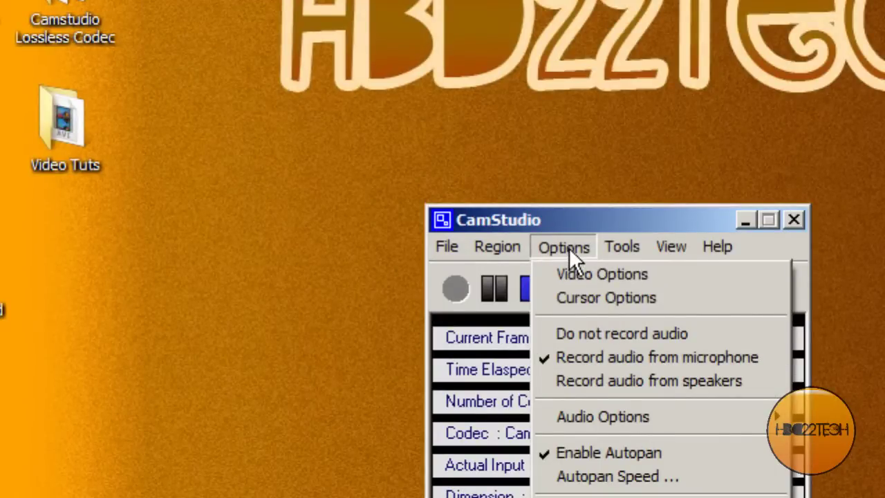
left_click(567, 246)
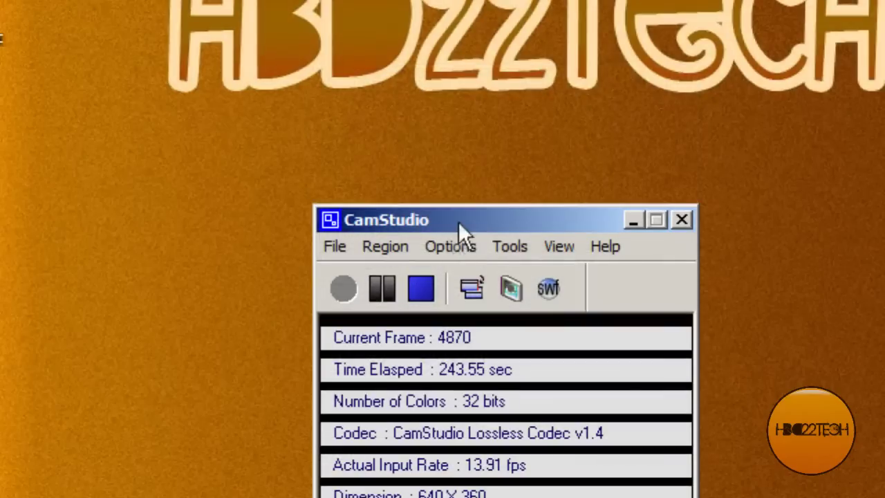
- In the cursor options, try Hide Cursor and set the cursor display back to Show Cursor
left_click(450, 108)
left_click(479, 298)
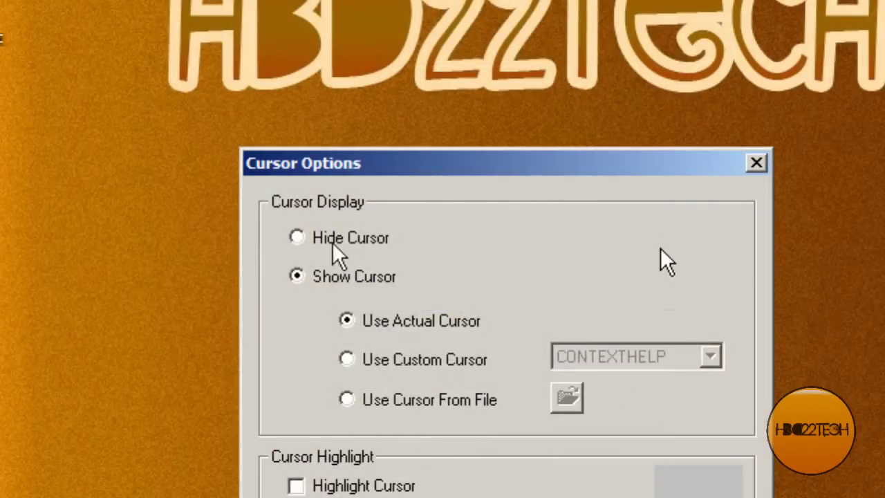
left_click(296, 237)
left_click(298, 275)
- Try a custom cursor for the recording, choosing the SPLITBARV shape
left_click(347, 360)
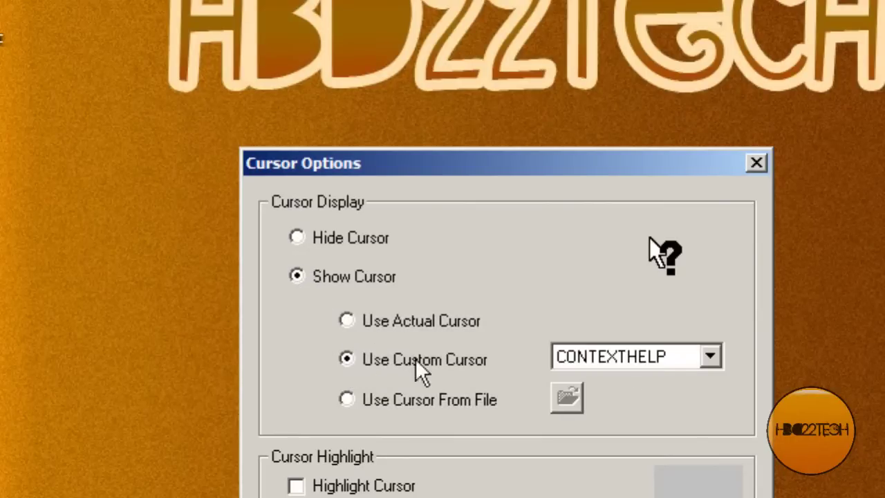
left_click(710, 356)
left_click(615, 453)
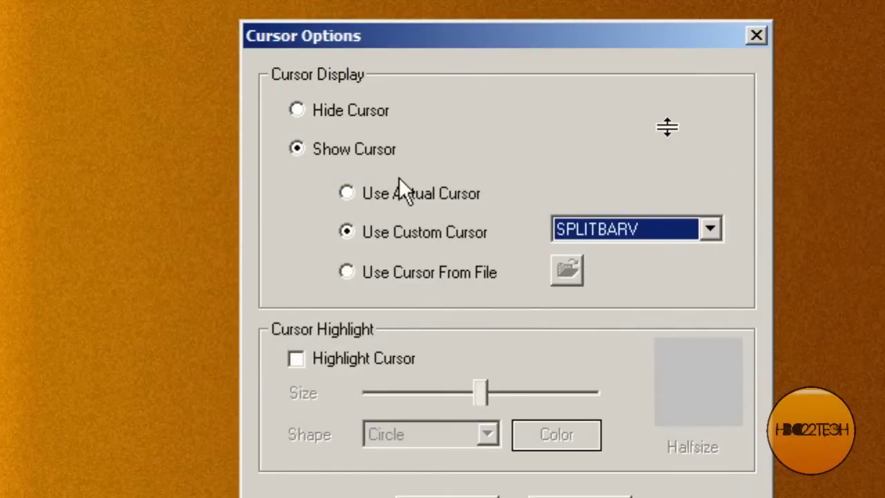
- Set the recording to use the actual cursor, briefly trying the cursor-from-file option
left_click(346, 195)
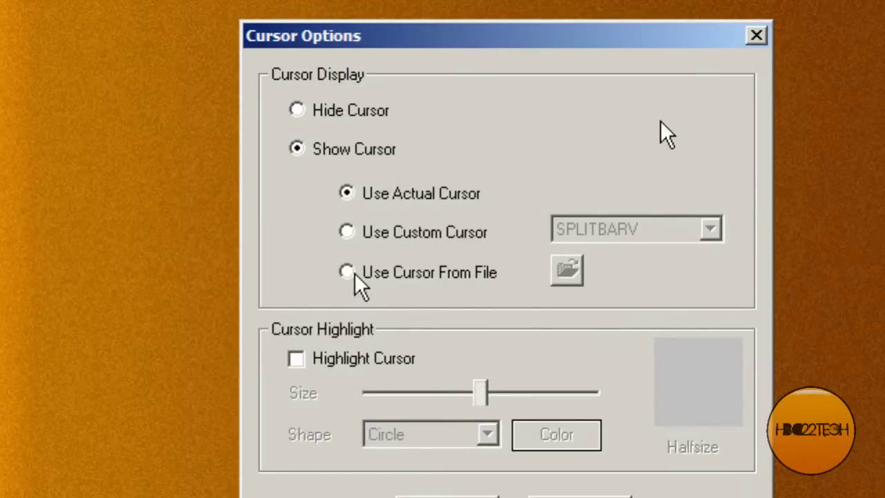
left_click(354, 272)
left_click(346, 192)
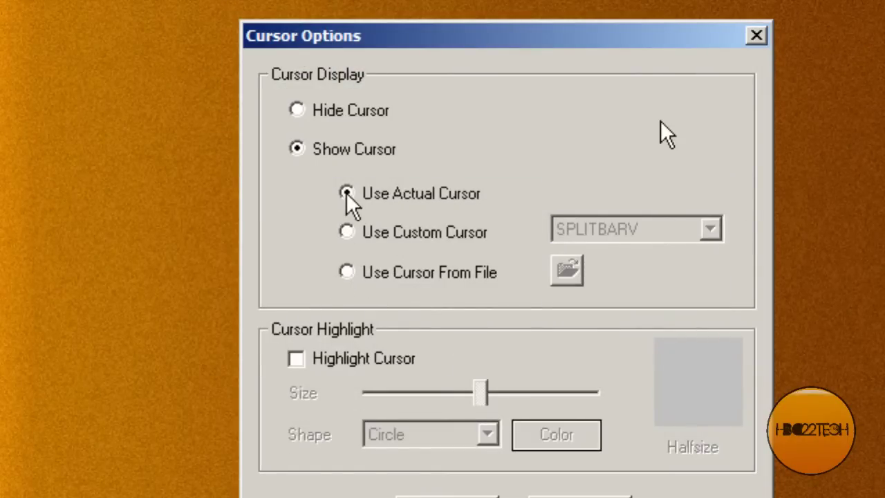
- Try cursor highlighting with the Circle shape
left_click(295, 359)
left_click(490, 296)
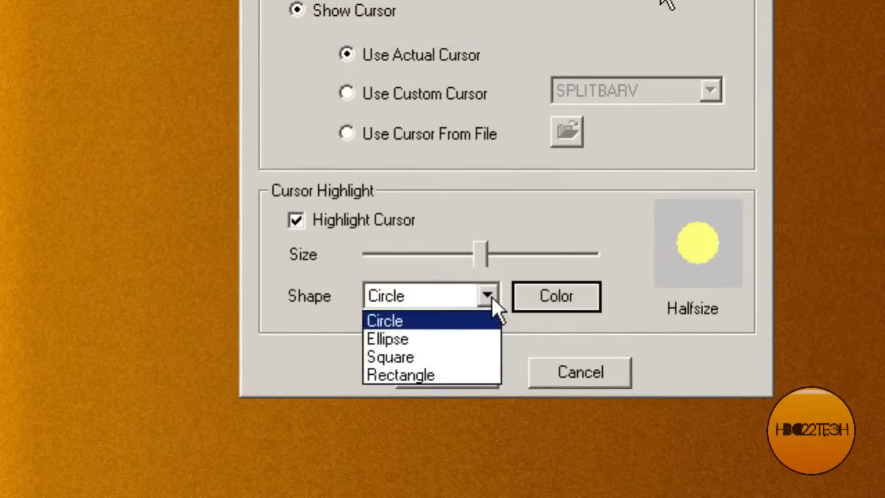
left_click(415, 318)
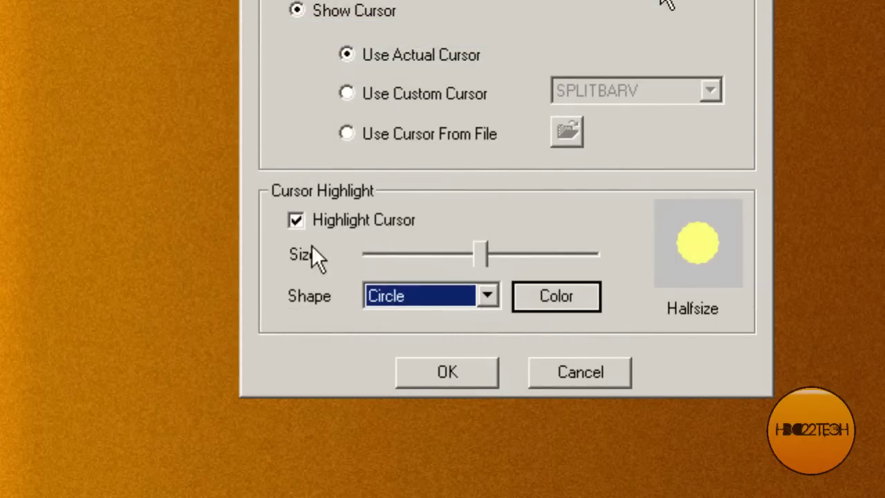
- Turn off cursor highlighting and accept the cursor options
left_click(295, 220)
left_click(449, 371)
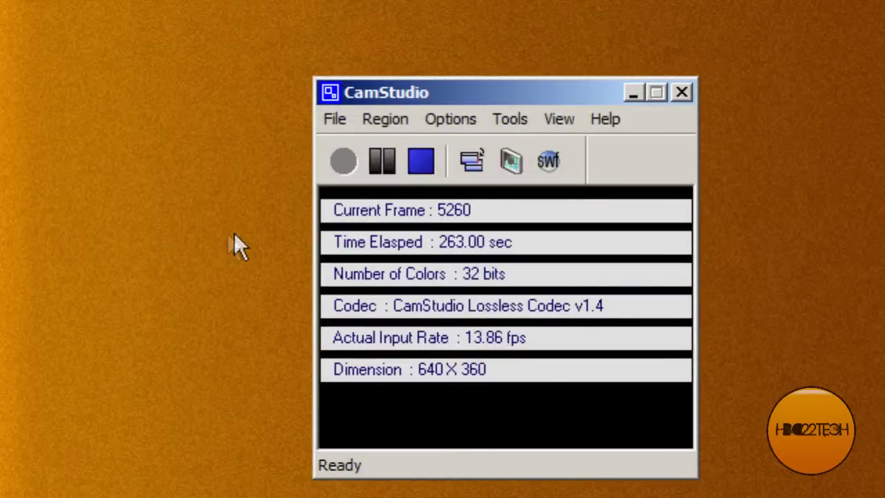
left_click(450, 118)
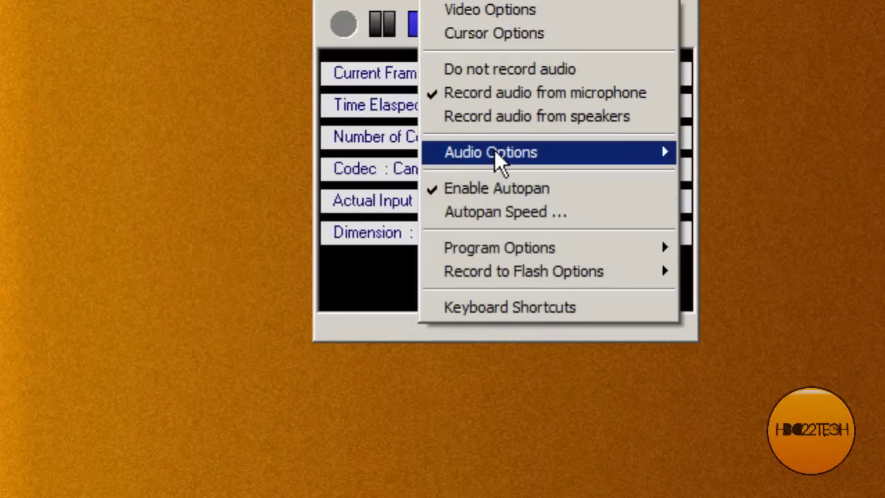
mouse_move(495, 152)
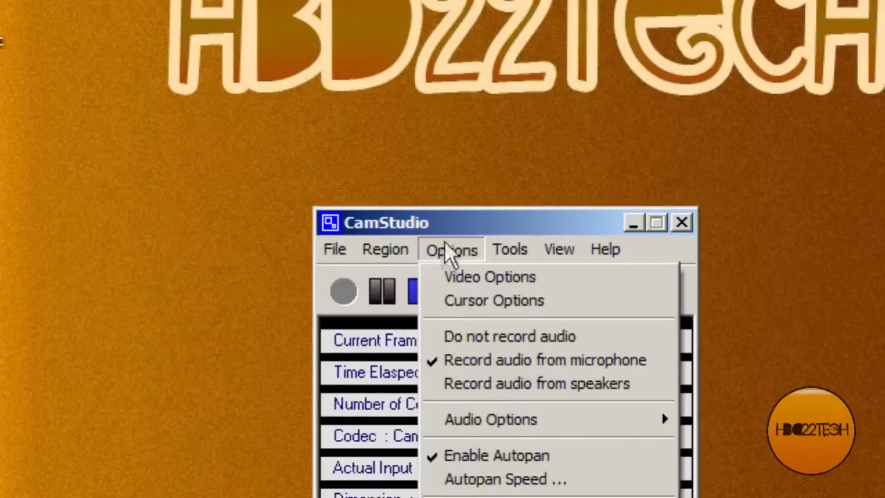
mouse_move(513, 250)
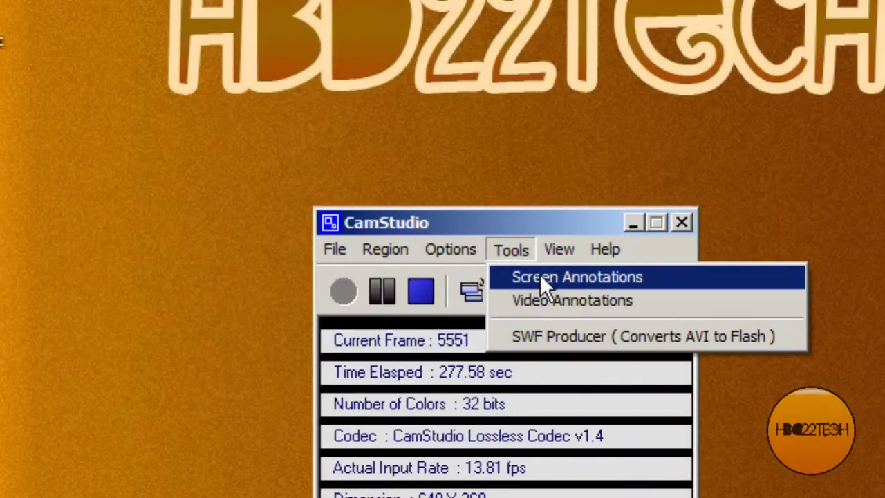
mouse_move(385, 253)
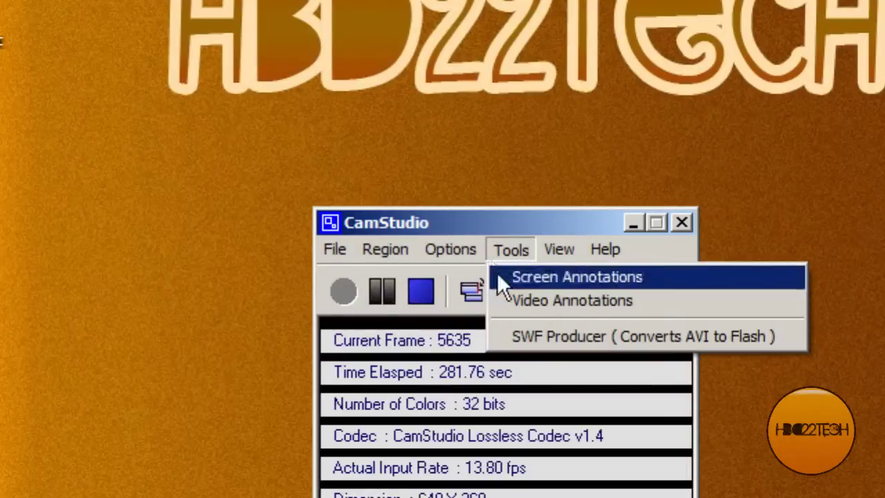
mouse_move(452, 252)
left_click(466, 278)
left_click(456, 399)
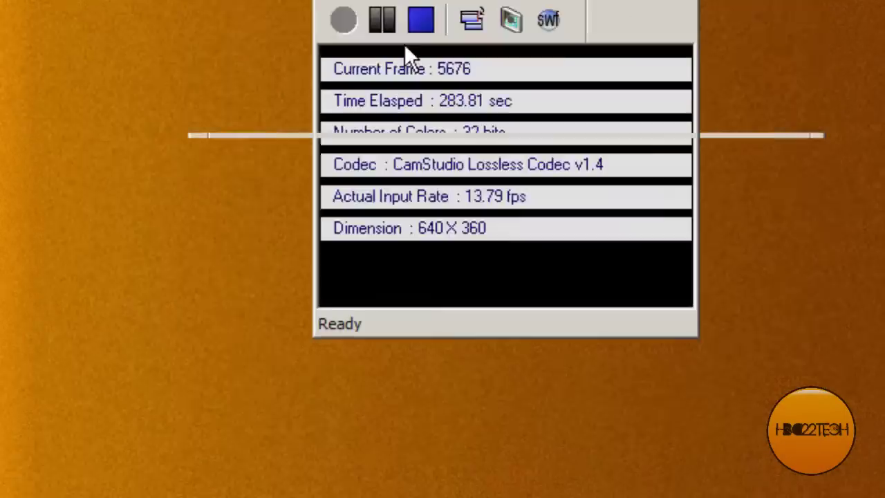
left_click(453, 254)
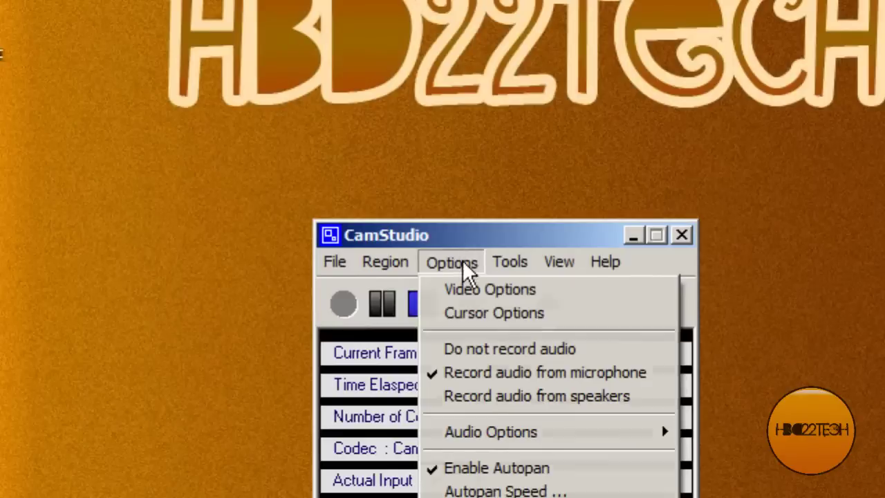
left_click(451, 128)
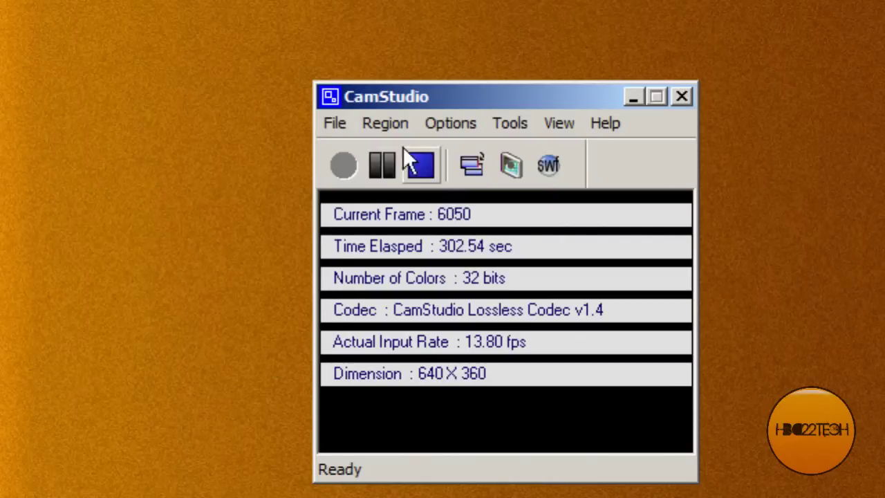
- Review the width and height set for the fixed recording region and accept the settings
left_click(393, 124)
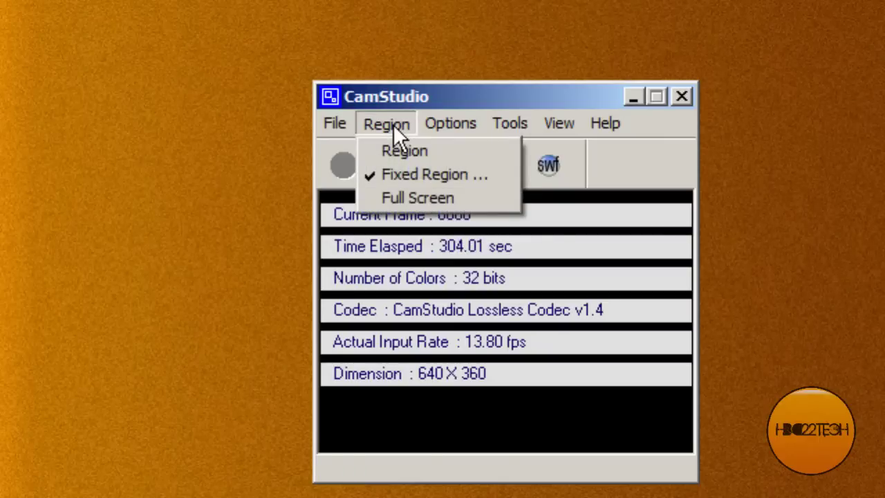
left_click(407, 174)
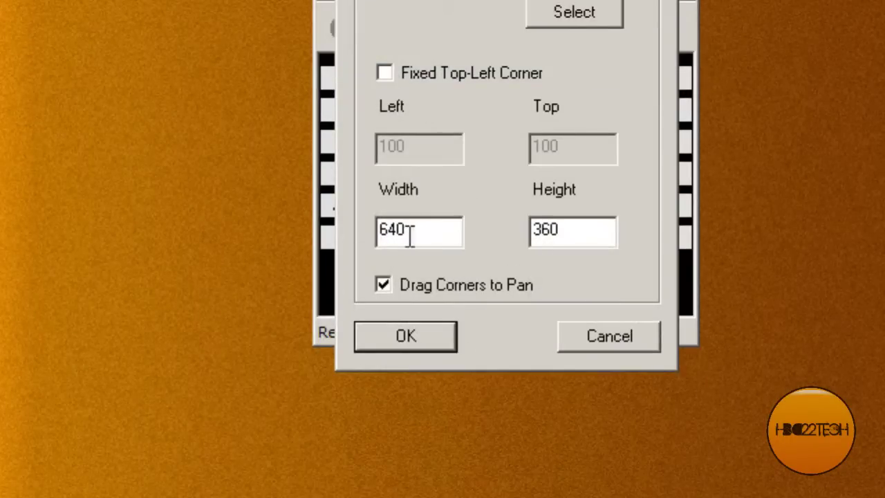
left_click(391, 335)
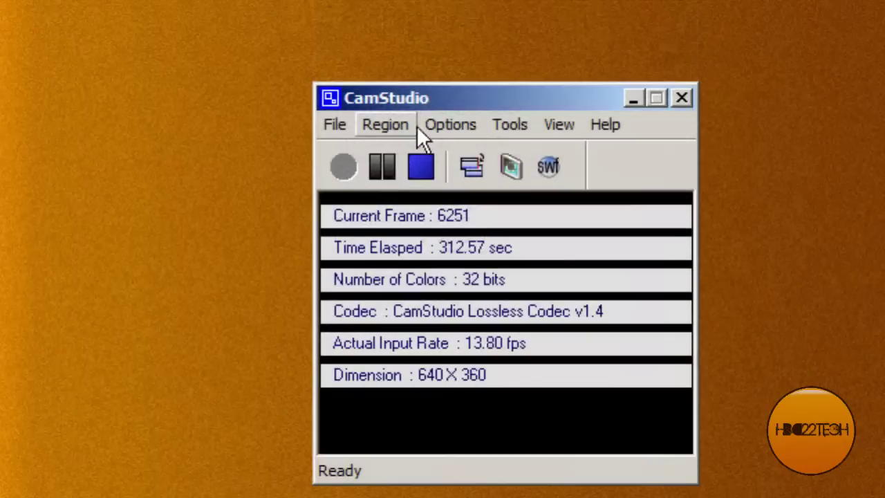